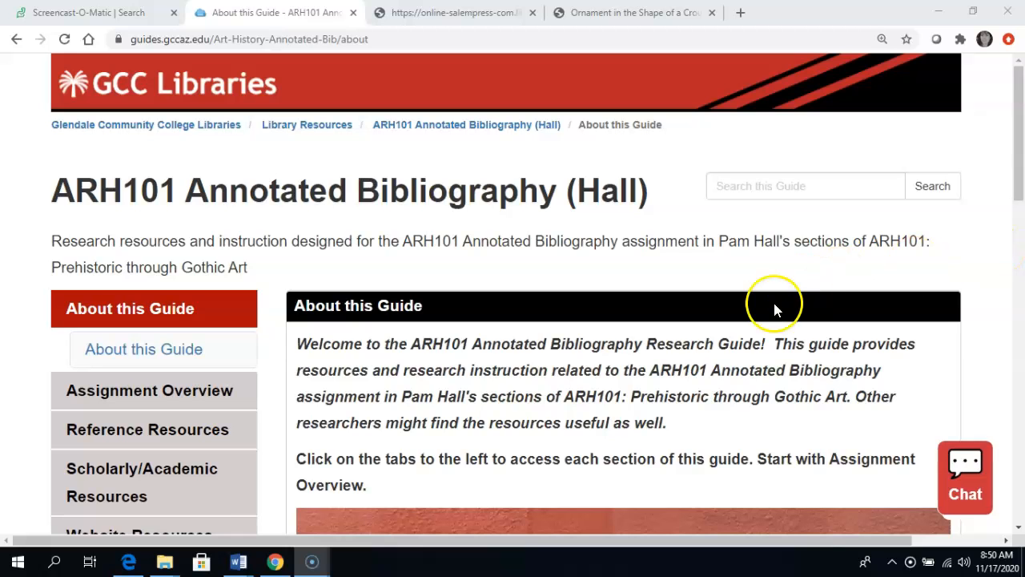
Step: Open the guide's section on using NoodleTools to create an annotated bibliography
{"action": "scroll", "coordinate": [7, 361], "scroll_direction": "down", "scroll_amount": 2}
{"action": "scroll", "coordinate": [7, 360], "scroll_direction": "down", "scroll_amount": 2}
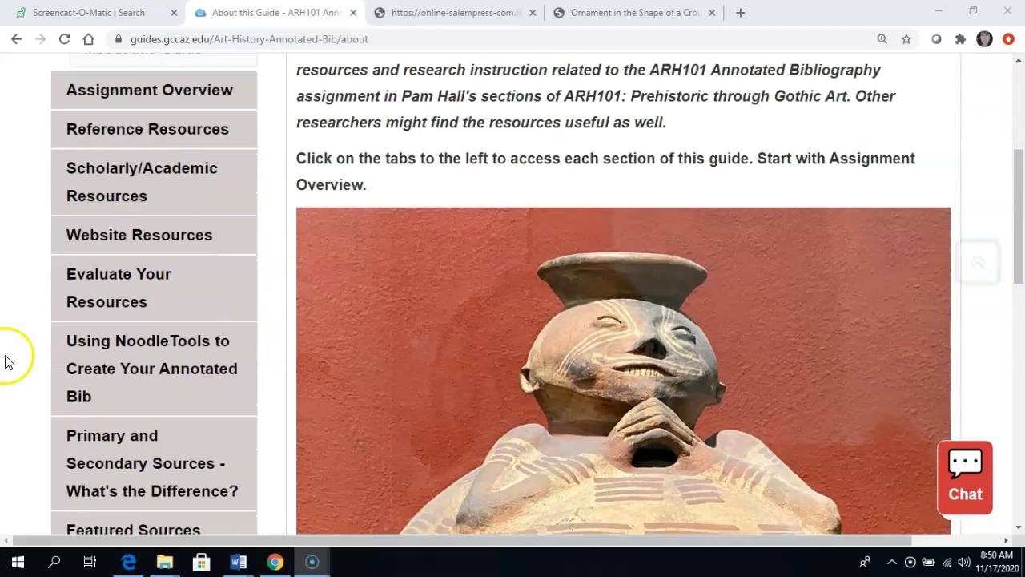
{"action": "left_click", "coordinate": [163, 377]}
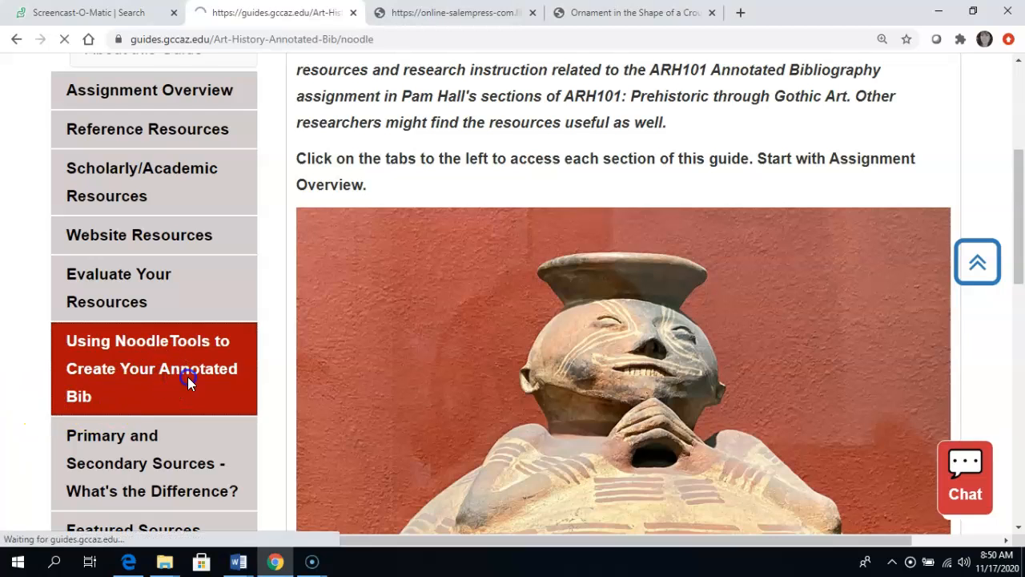
Step: Read the guide's instructions on signing up for NoodleTools, creating a new project and creating a source citation
{"action": "scroll", "coordinate": [497, 396], "scroll_direction": "down", "scroll_amount": 1}
{"action": "scroll", "coordinate": [497, 396], "scroll_direction": "down", "scroll_amount": 5}
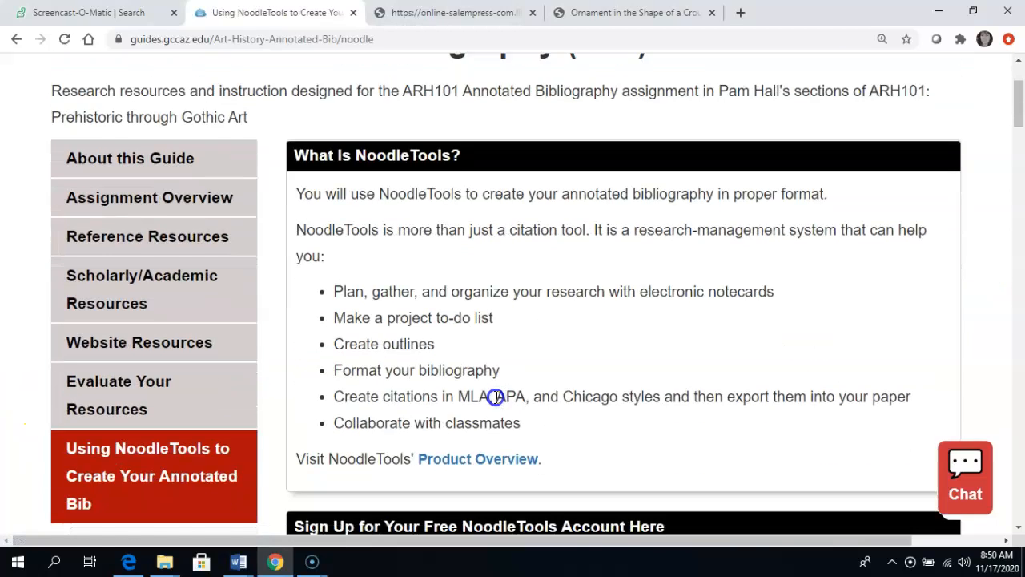
{"action": "scroll", "coordinate": [485, 394], "scroll_direction": "down", "scroll_amount": 1}
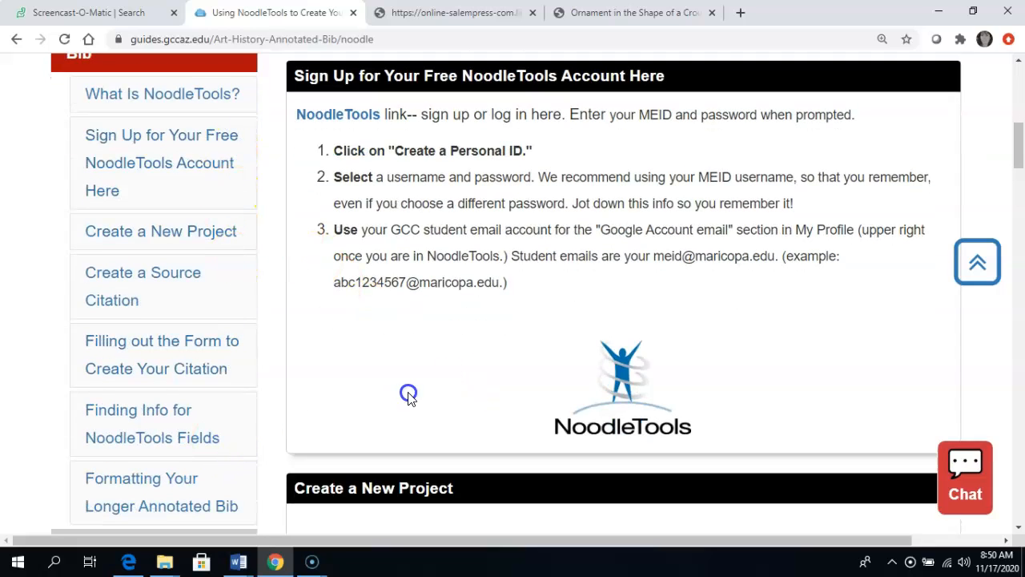
{"action": "scroll", "coordinate": [404, 394], "scroll_direction": "down", "scroll_amount": 3}
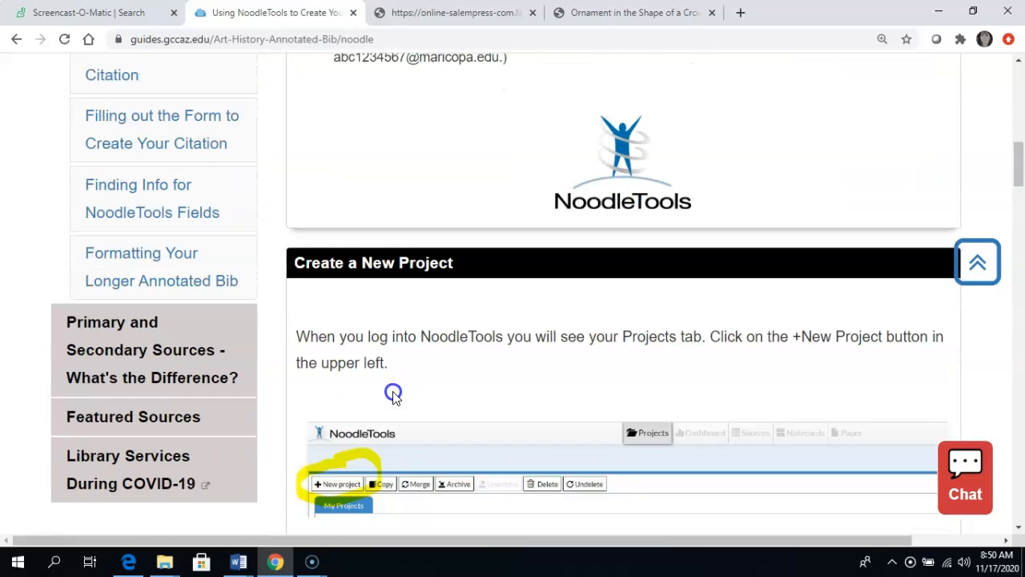
{"action": "scroll", "coordinate": [392, 394], "scroll_direction": "down", "scroll_amount": 5}
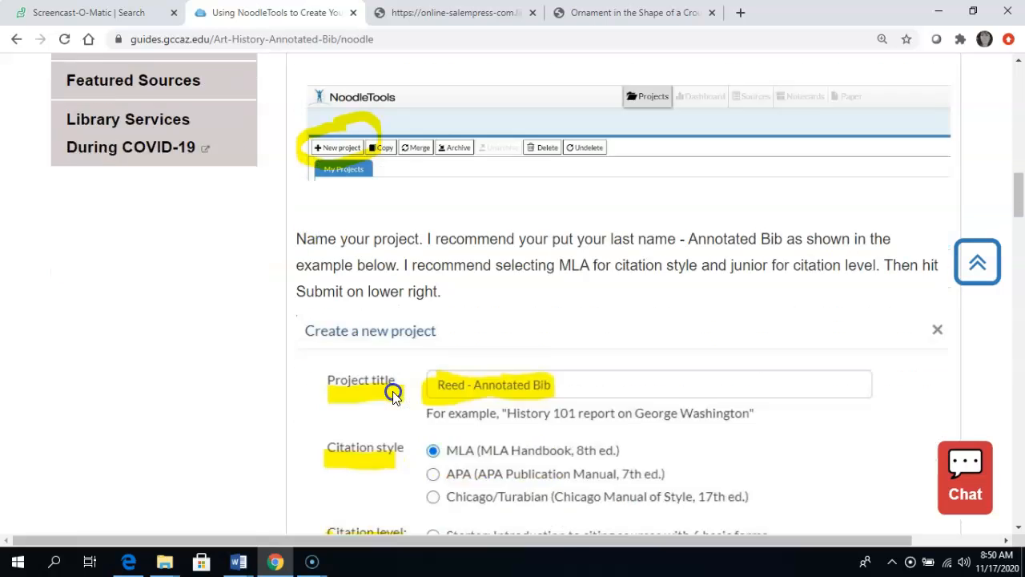
{"action": "scroll", "coordinate": [392, 394], "scroll_direction": "down", "scroll_amount": 1}
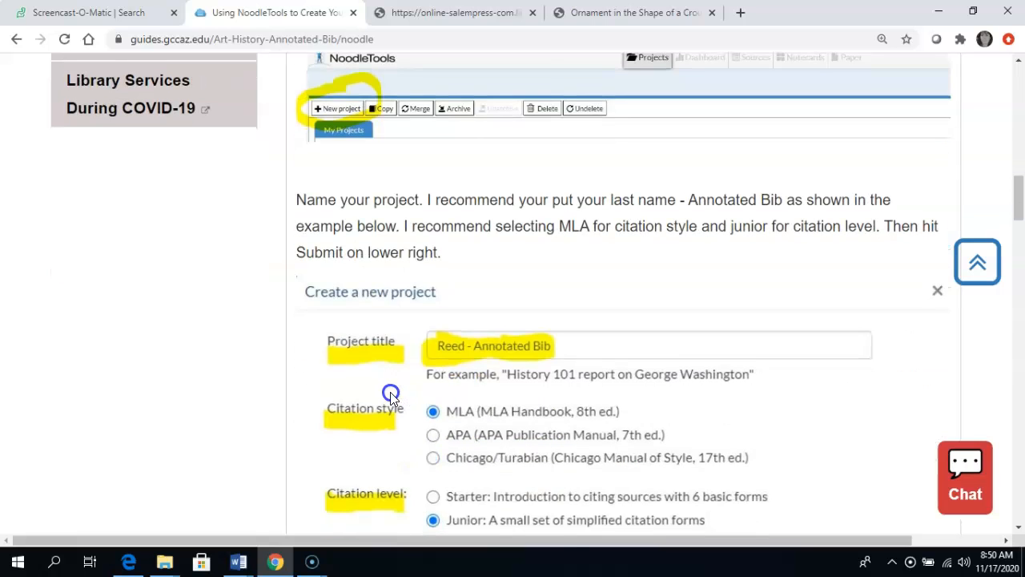
{"action": "scroll", "coordinate": [391, 394], "scroll_direction": "down", "scroll_amount": 5}
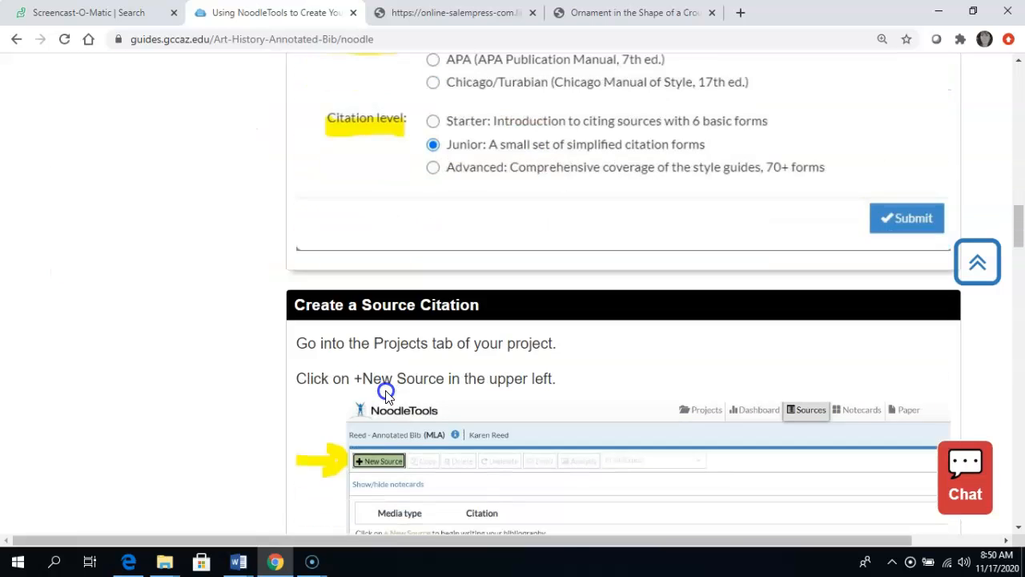
{"action": "scroll", "coordinate": [386, 394], "scroll_direction": "up", "scroll_amount": 10}
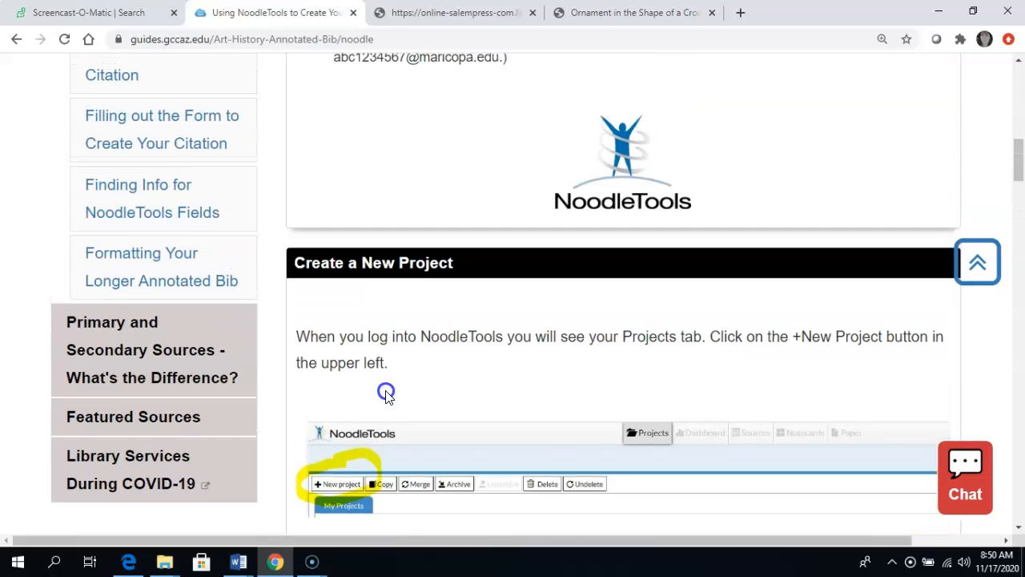
{"action": "scroll", "coordinate": [387, 394], "scroll_direction": "up", "scroll_amount": 4}
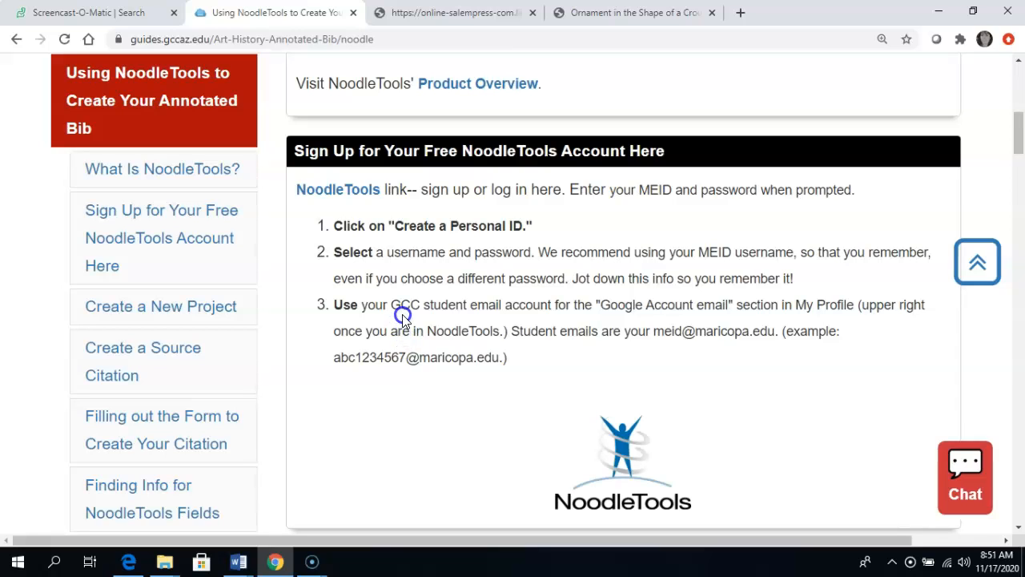
Step: Open NoodleTools from the guide's sign-up section and sign in with the username and account password
{"action": "left_click", "coordinate": [350, 193]}
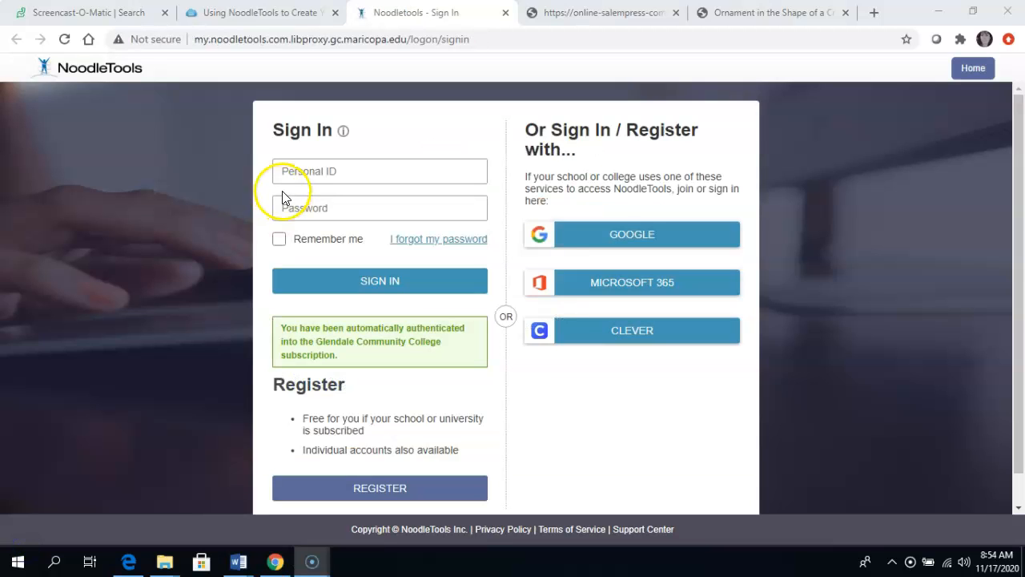
{"action": "left_click", "coordinate": [293, 172]}
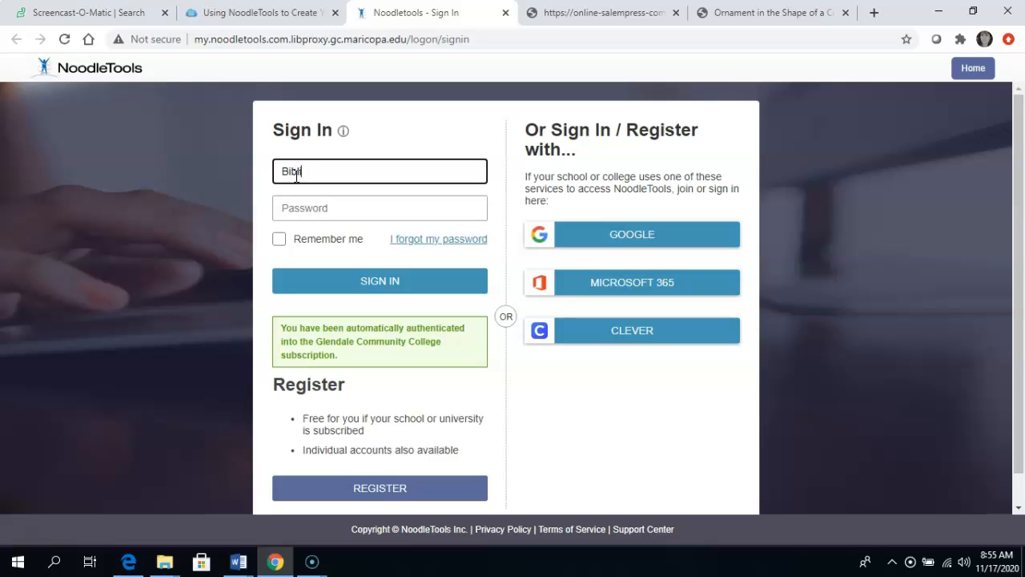
{"action": "key", "text": "Tab"}
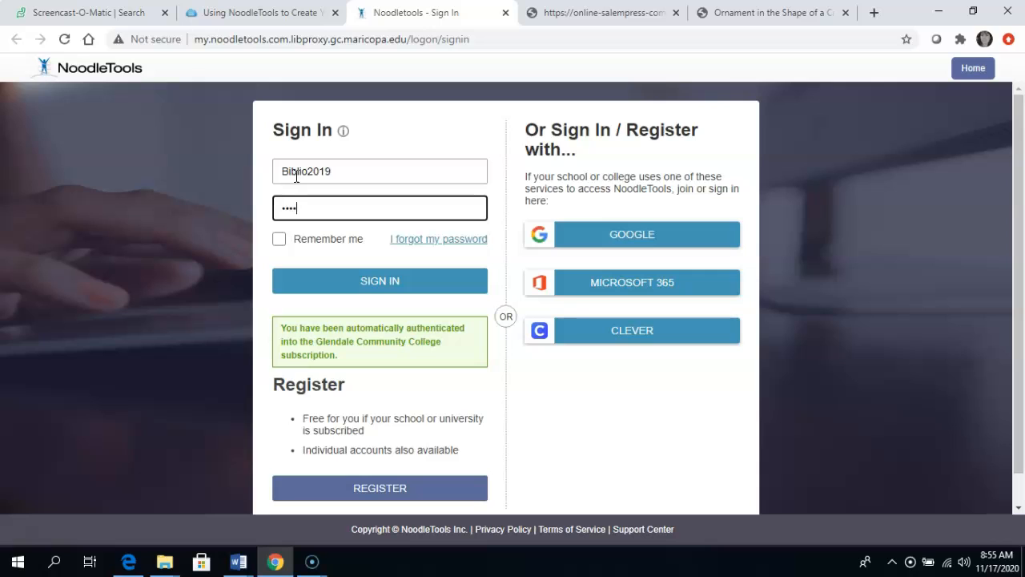
{"action": "left_click", "coordinate": [318, 284]}
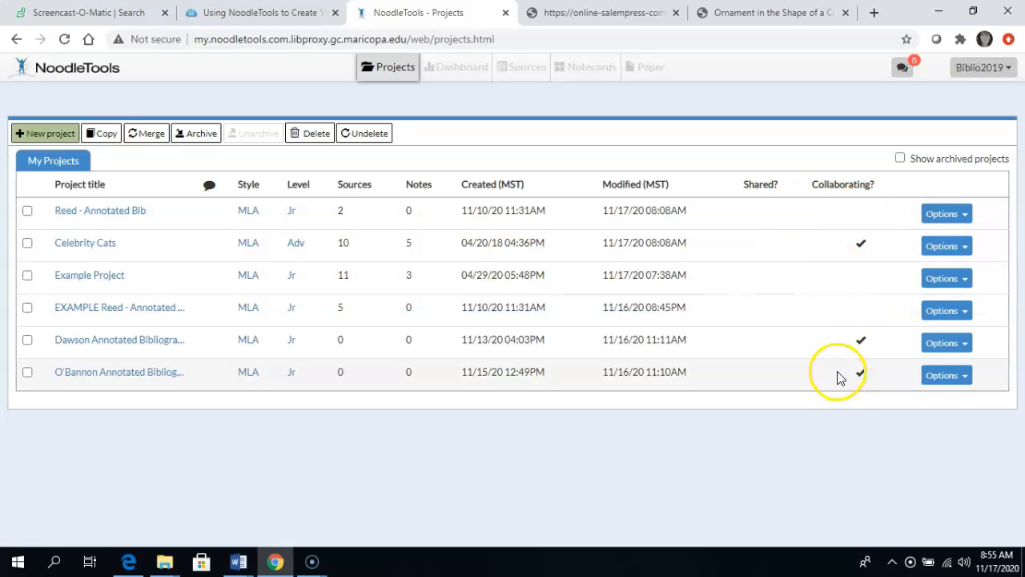
Step: Open the first-listed annotated bibliography project and go to its sources
{"action": "left_click", "coordinate": [126, 212]}
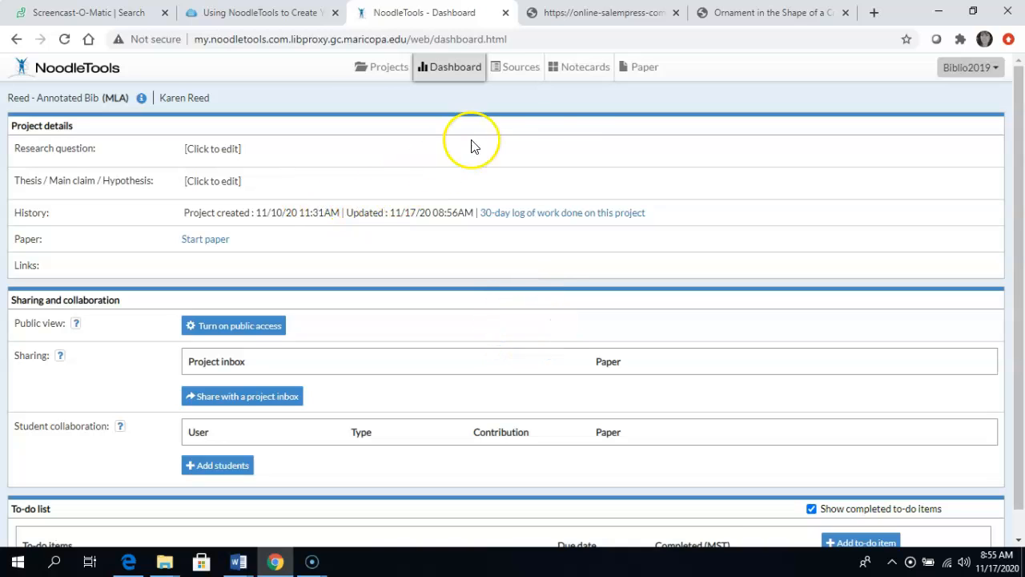
{"action": "left_click", "coordinate": [516, 70]}
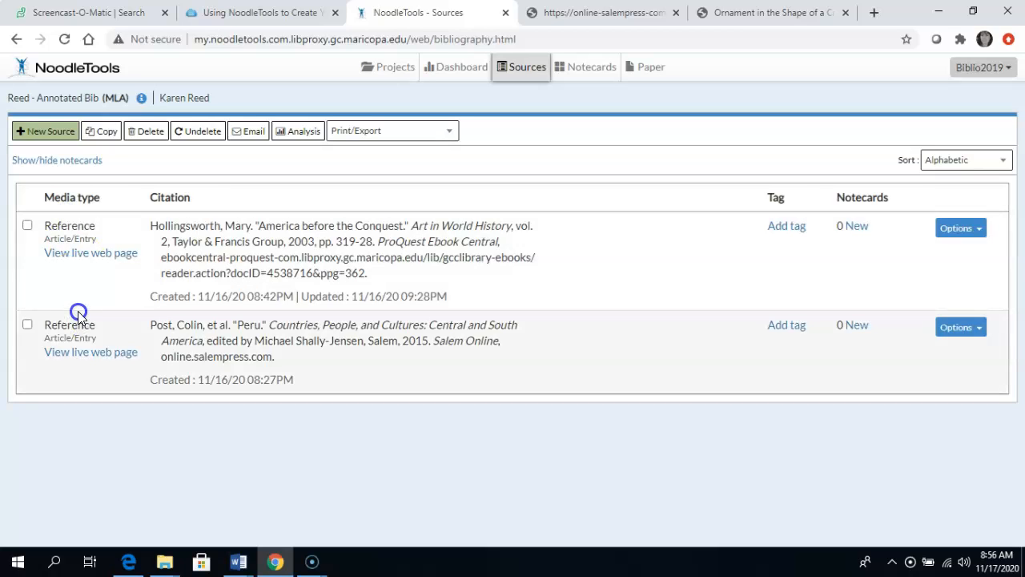
Step: Start a new source citation for a Work of Visual Art found on a website and look over its form and annotation area
{"action": "left_click", "coordinate": [48, 131]}
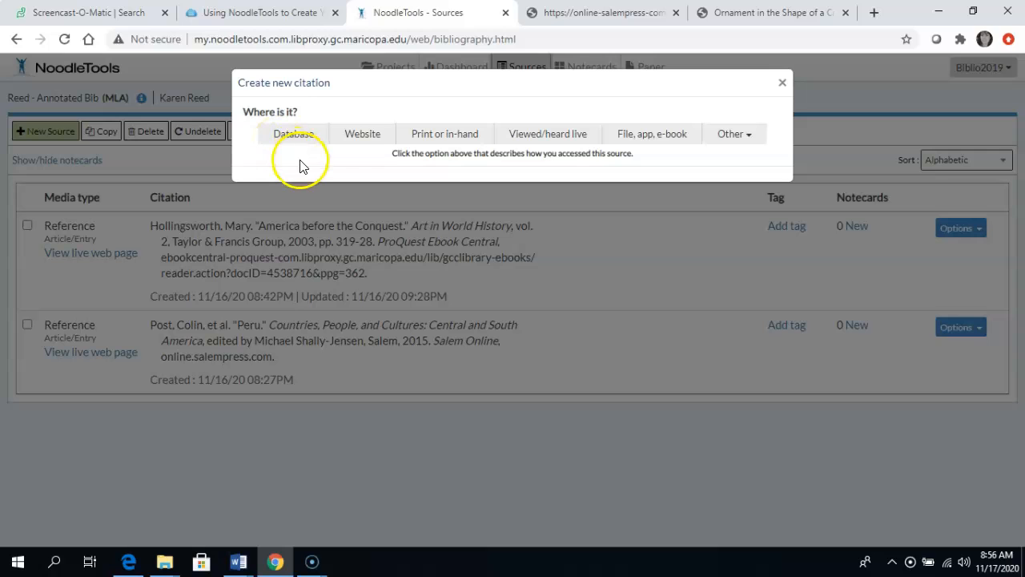
{"action": "left_click", "coordinate": [350, 148]}
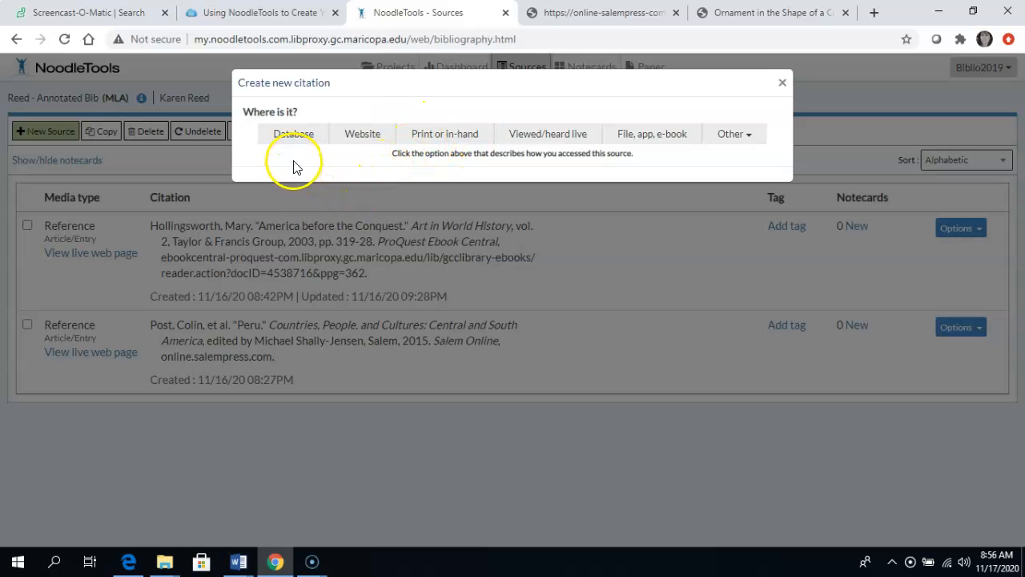
{"action": "left_click", "coordinate": [353, 144]}
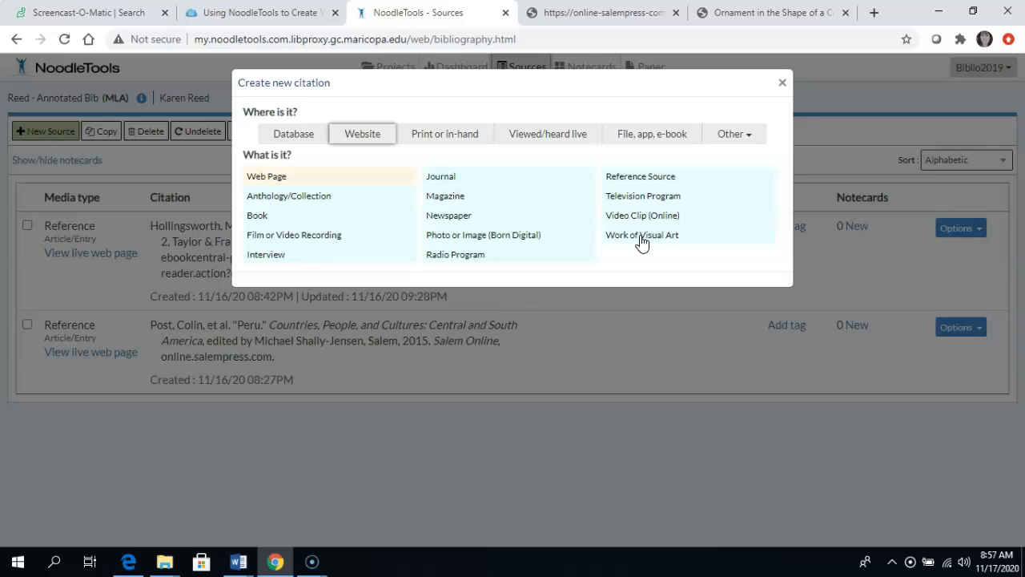
{"action": "left_click", "coordinate": [641, 235]}
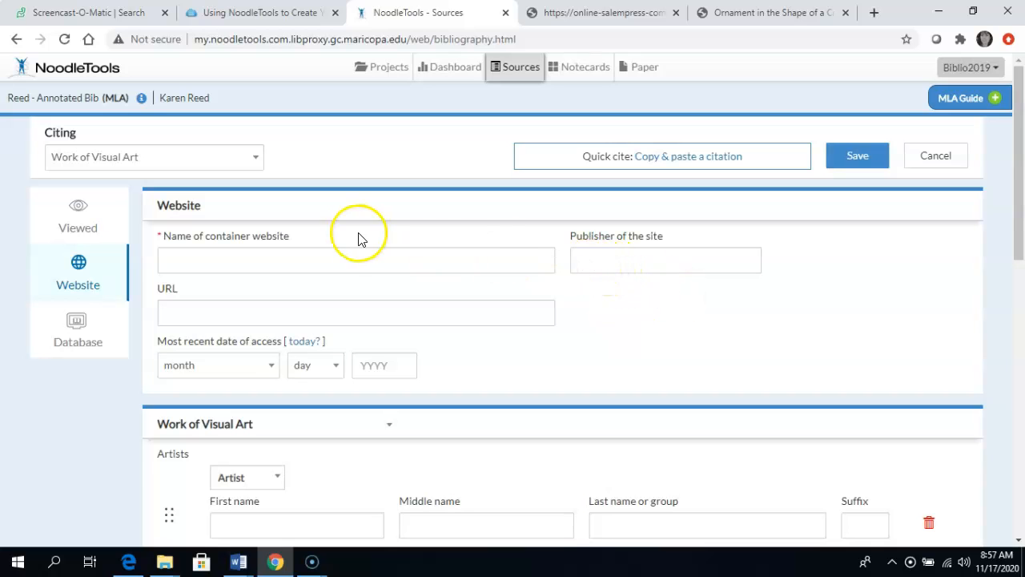
{"action": "scroll", "coordinate": [596, 370], "scroll_direction": "down", "scroll_amount": 4}
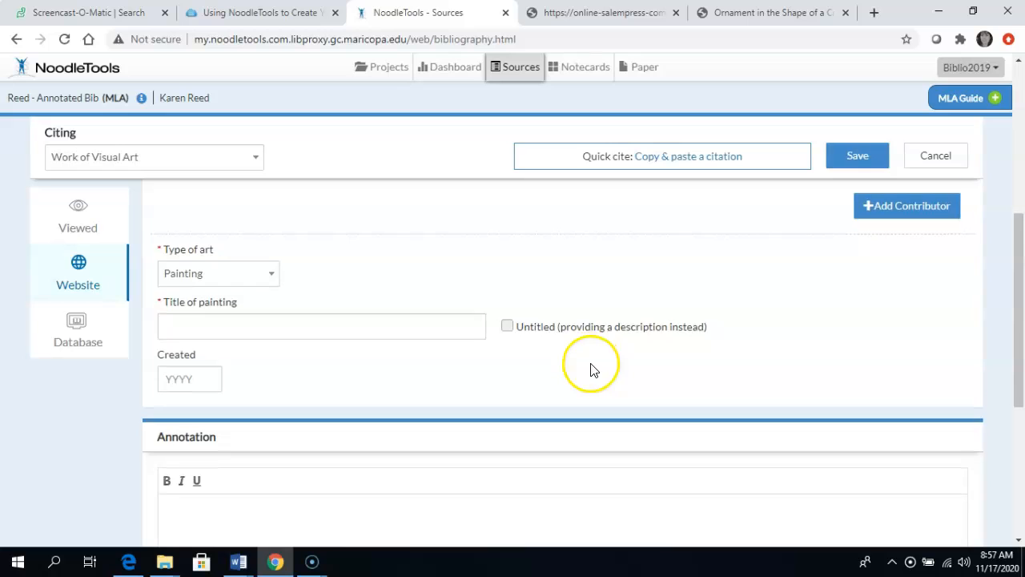
{"action": "scroll", "coordinate": [591, 370], "scroll_direction": "down", "scroll_amount": 3}
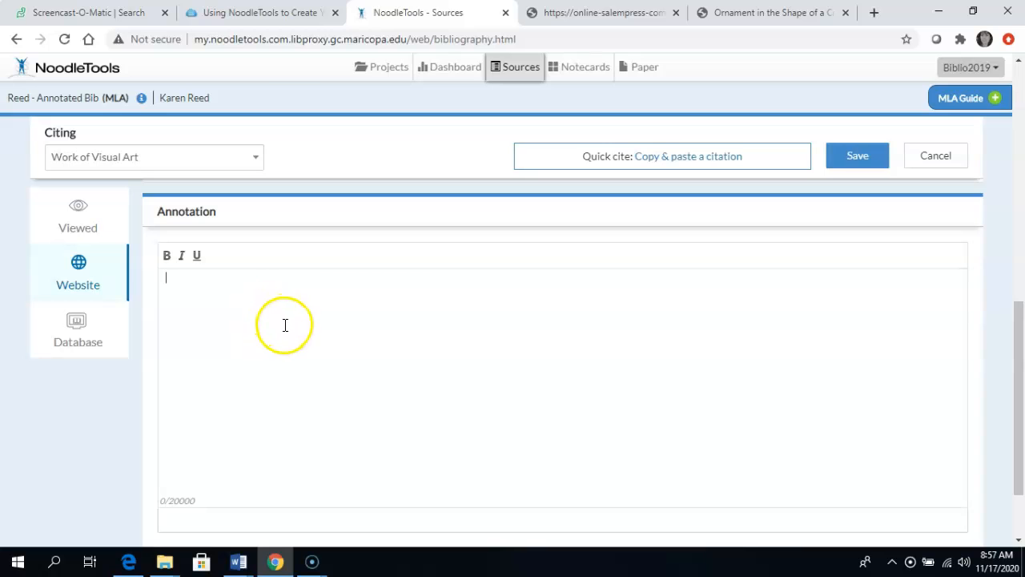
{"action": "scroll", "coordinate": [287, 332], "scroll_direction": "up", "scroll_amount": 8}
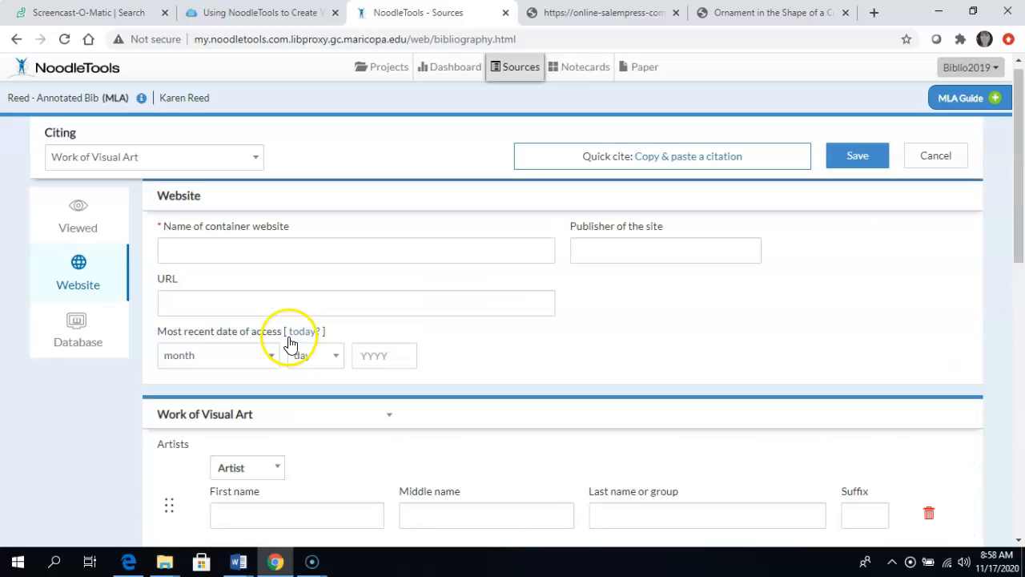
Step: Read the help notes for the container website name and the publisher of the site
{"action": "left_click", "coordinate": [230, 261]}
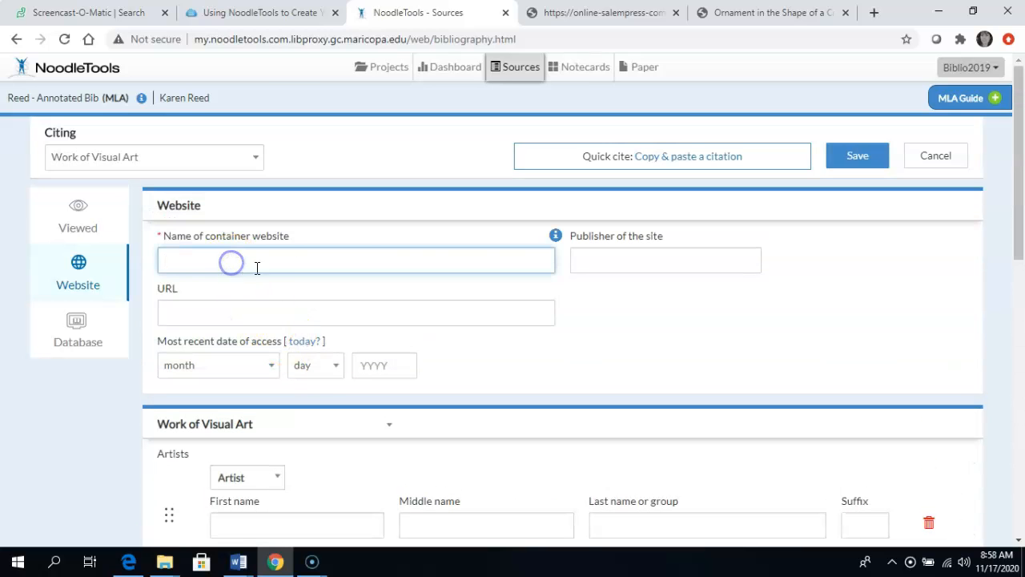
{"action": "left_click", "coordinate": [556, 240]}
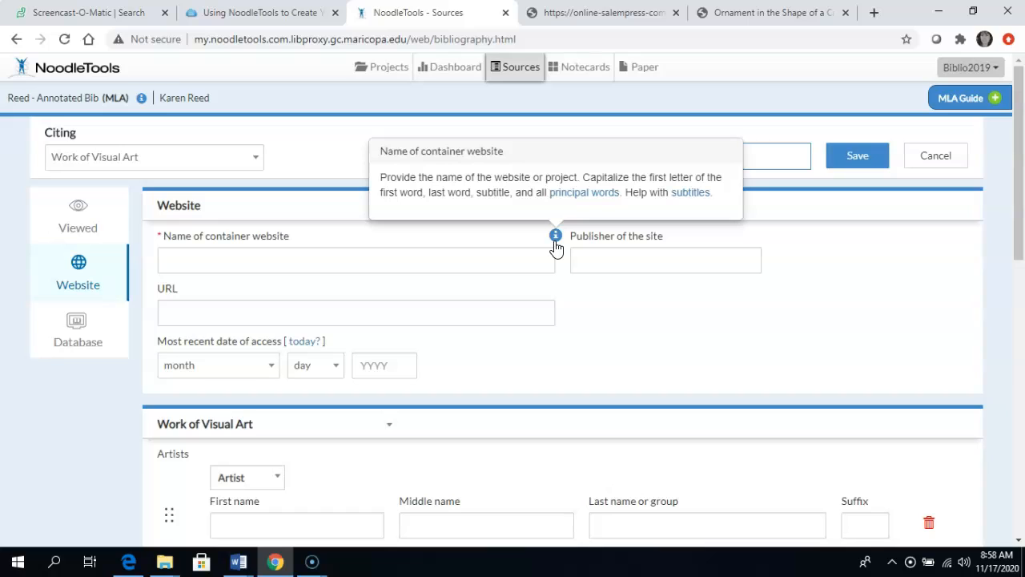
{"action": "left_click", "coordinate": [551, 240]}
{"action": "left_click", "coordinate": [305, 263]}
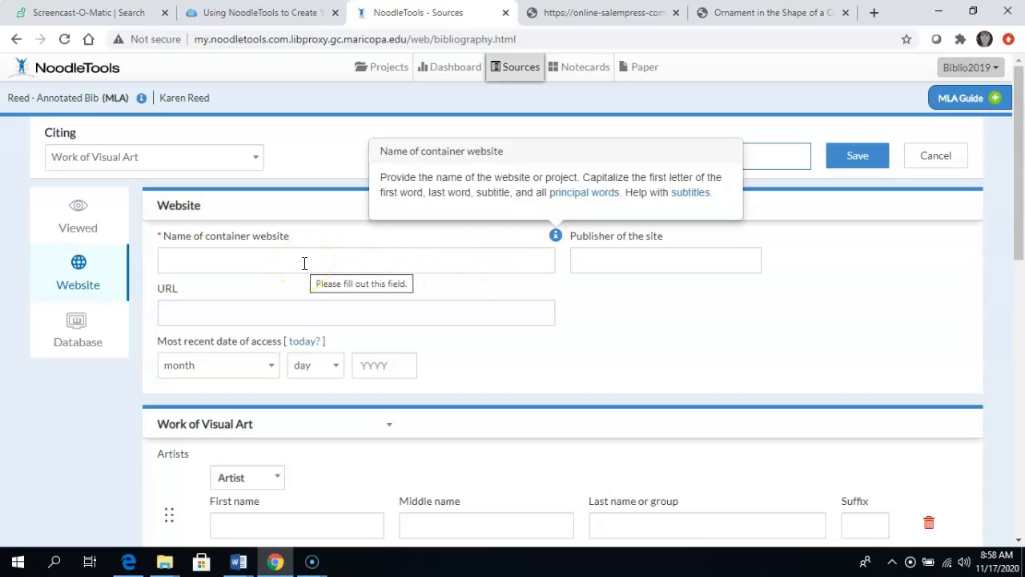
{"action": "left_click", "coordinate": [584, 268]}
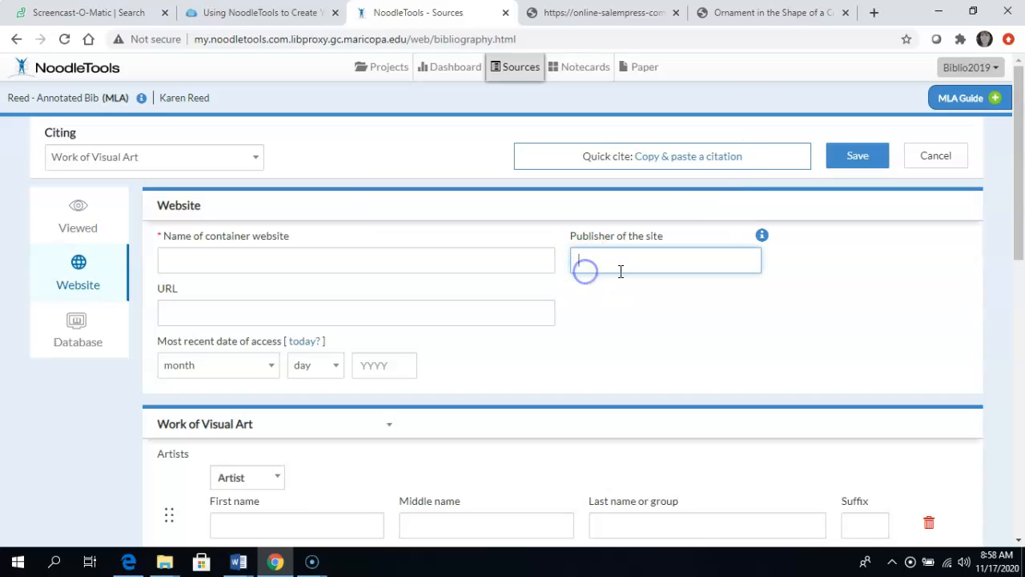
{"action": "left_click", "coordinate": [762, 237]}
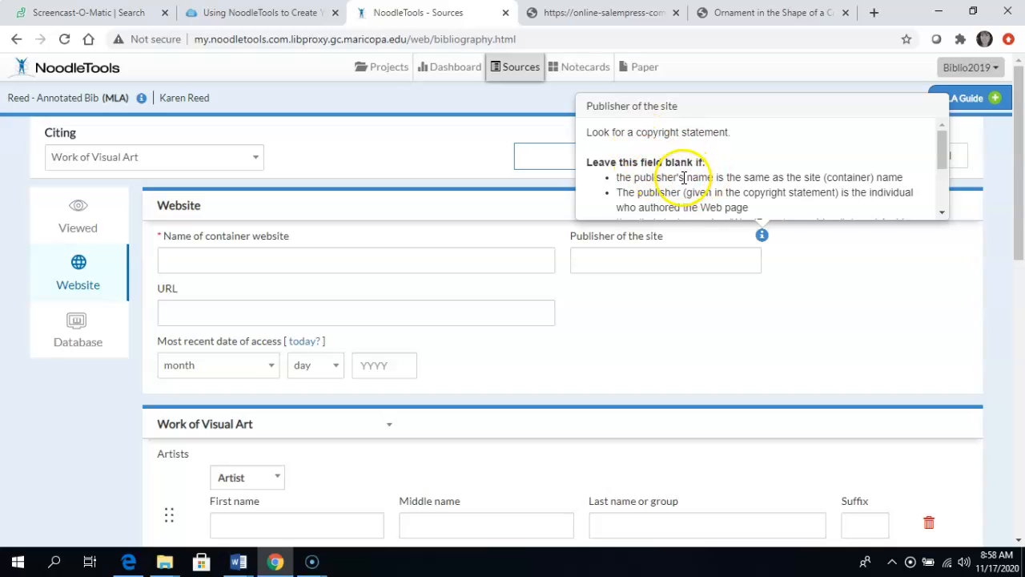
{"action": "left_click", "coordinate": [613, 311]}
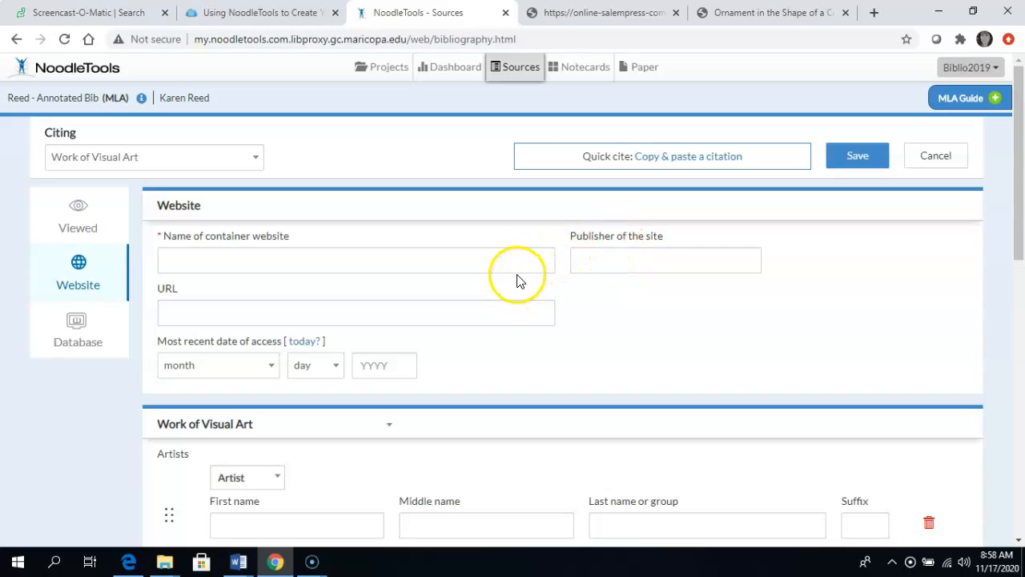
Step: Try setting the type of art to Other in the citation form, and discard the citation without saving
{"action": "scroll", "coordinate": [507, 284], "scroll_direction": "down", "scroll_amount": 1}
{"action": "scroll", "coordinate": [507, 284], "scroll_direction": "down", "scroll_amount": 2}
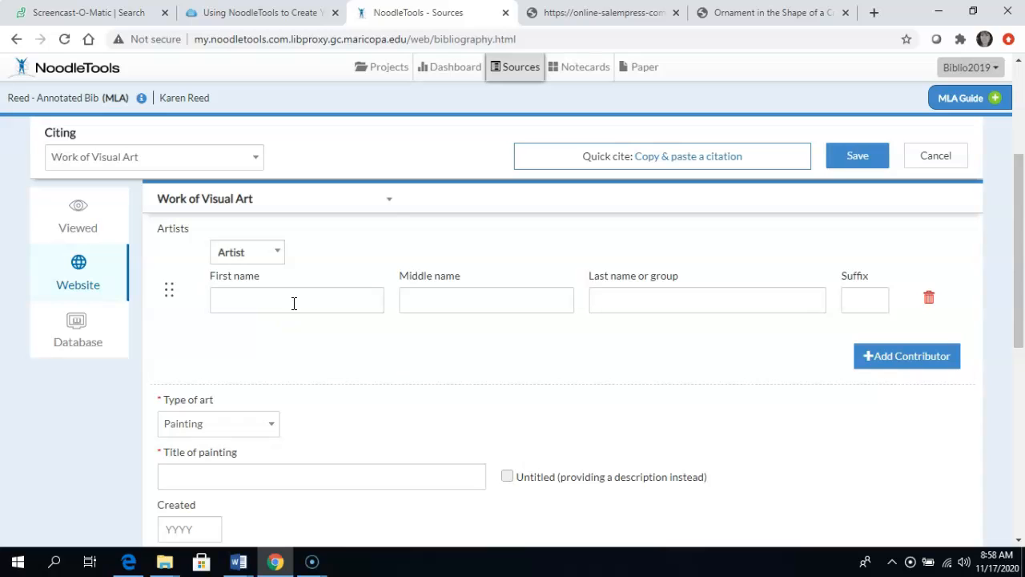
{"action": "scroll", "coordinate": [344, 310], "scroll_direction": "down", "scroll_amount": 1}
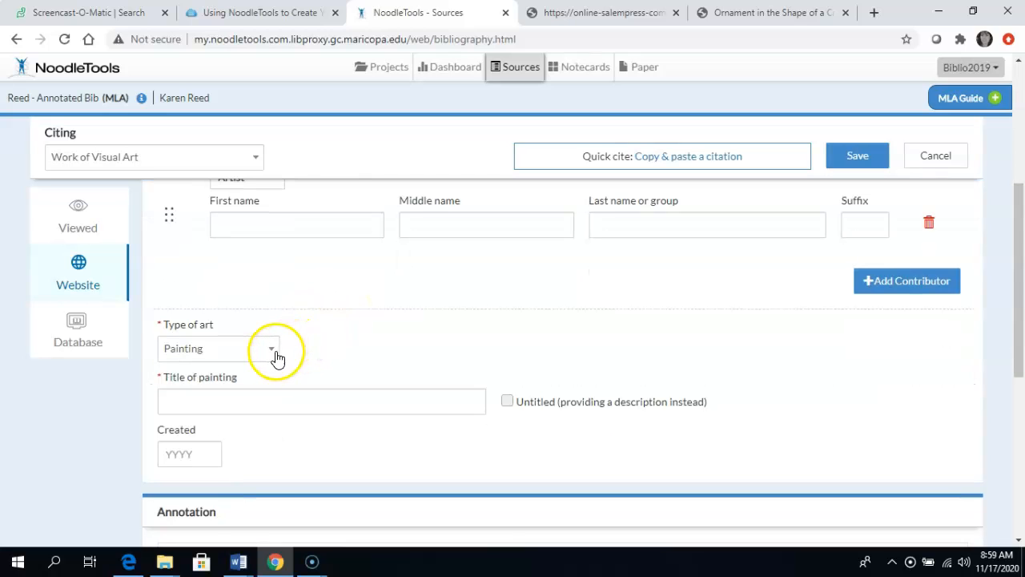
{"action": "left_click", "coordinate": [275, 355]}
{"action": "scroll", "coordinate": [355, 375], "scroll_direction": "down", "scroll_amount": 1}
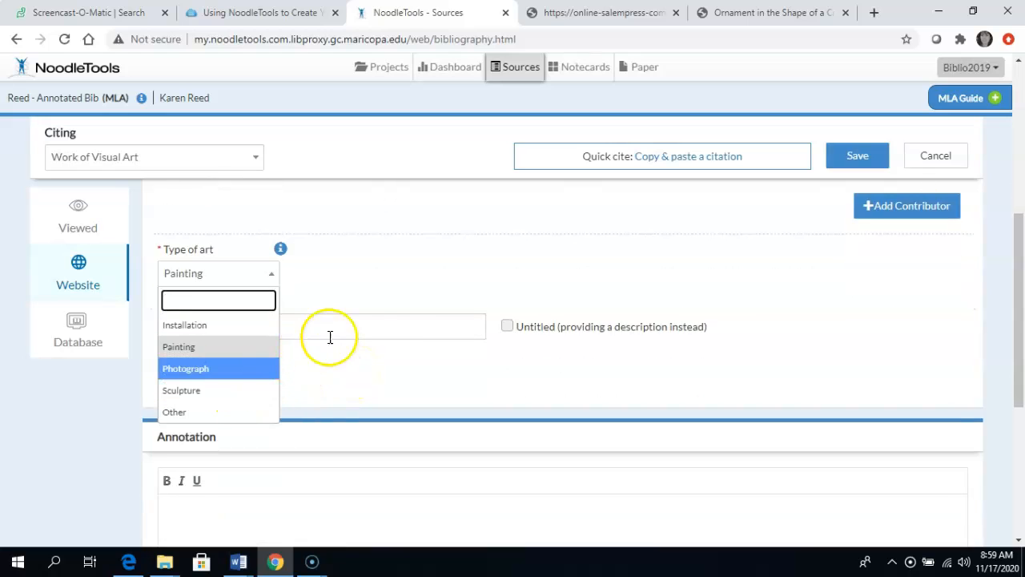
{"action": "left_click", "coordinate": [210, 421]}
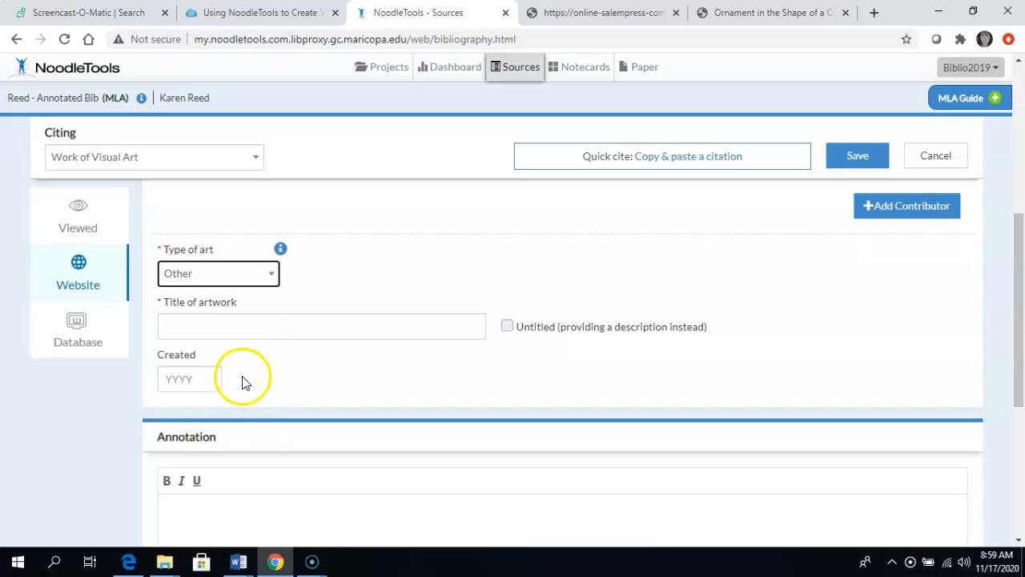
{"action": "scroll", "coordinate": [323, 346], "scroll_direction": "up", "scroll_amount": 4}
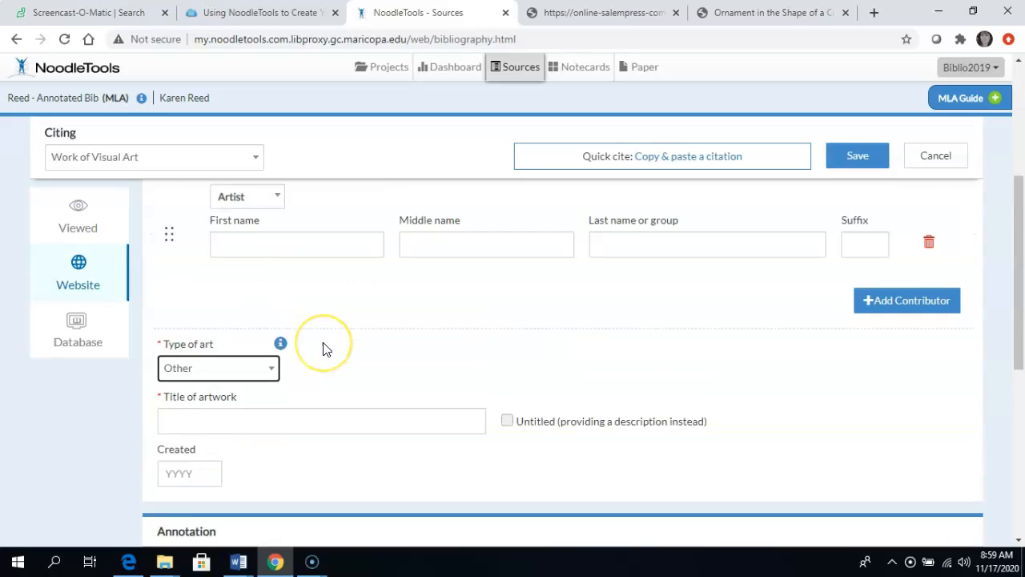
{"action": "scroll", "coordinate": [323, 349], "scroll_direction": "up", "scroll_amount": 1}
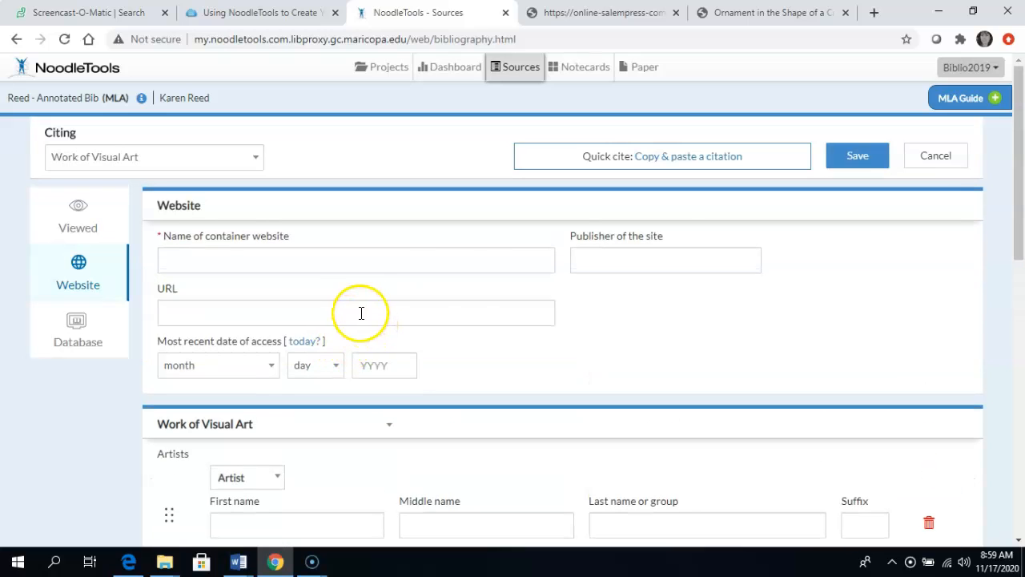
{"action": "left_click", "coordinate": [937, 171]}
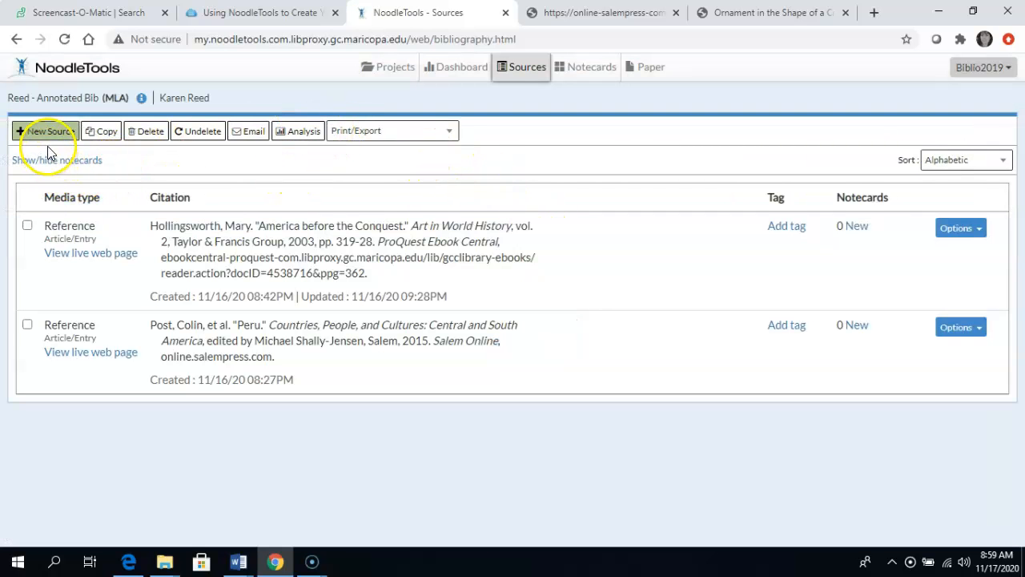
Step: Start a new source citation for a Reference Source found in a database
{"action": "left_click", "coordinate": [57, 132]}
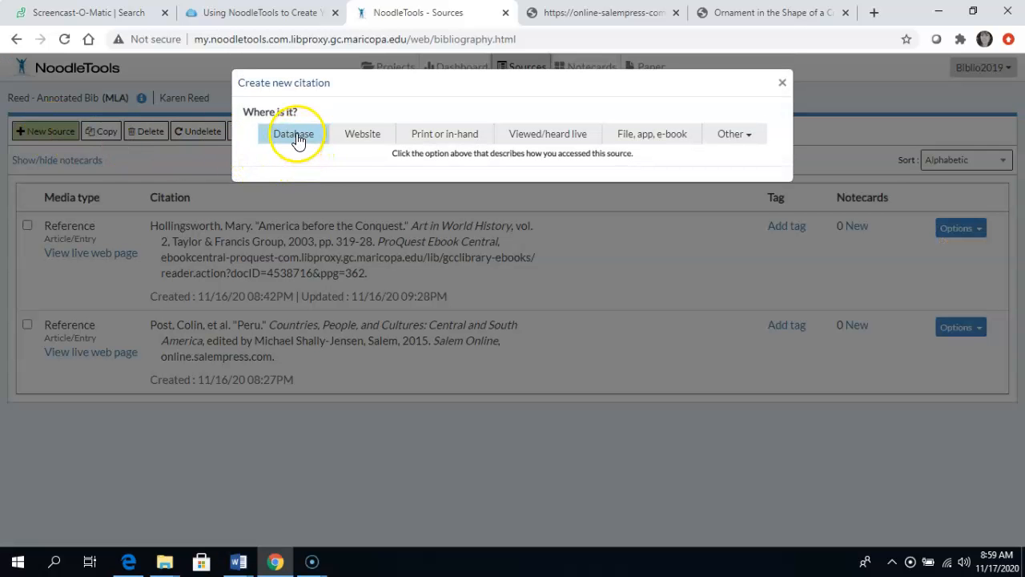
{"action": "left_click", "coordinate": [296, 137]}
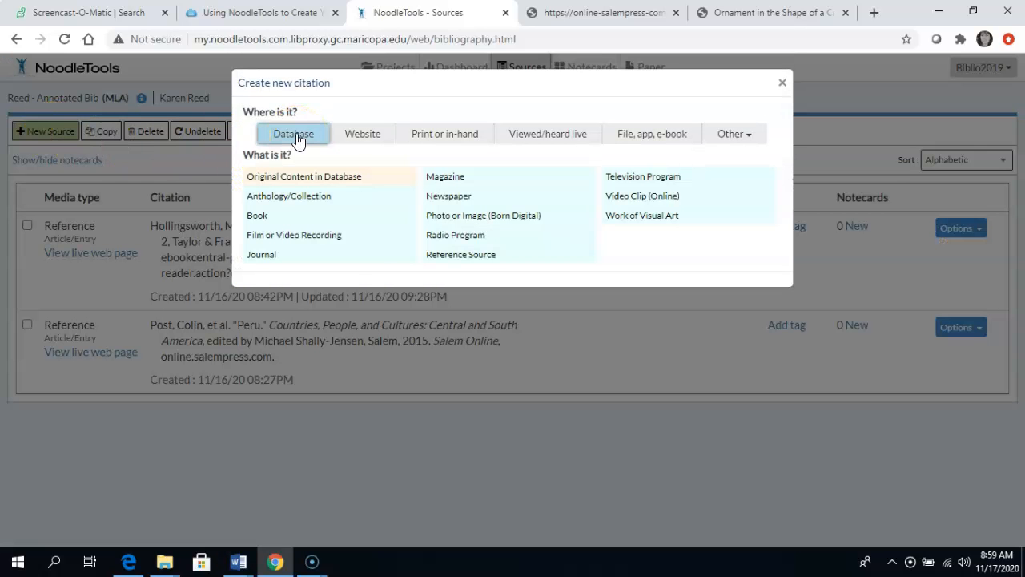
{"action": "left_click", "coordinate": [478, 255]}
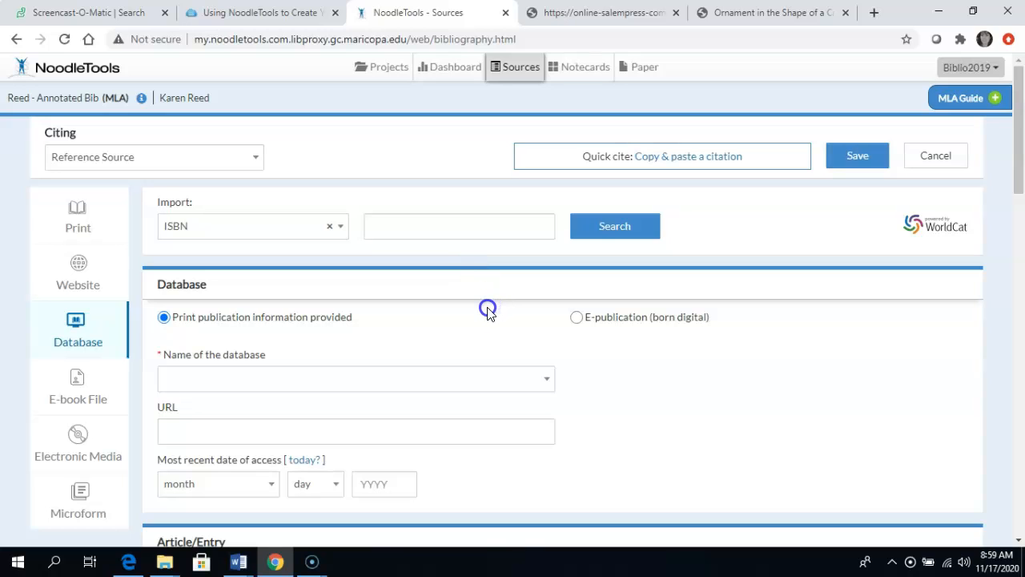
{"action": "scroll", "coordinate": [488, 312], "scroll_direction": "down", "scroll_amount": 1}
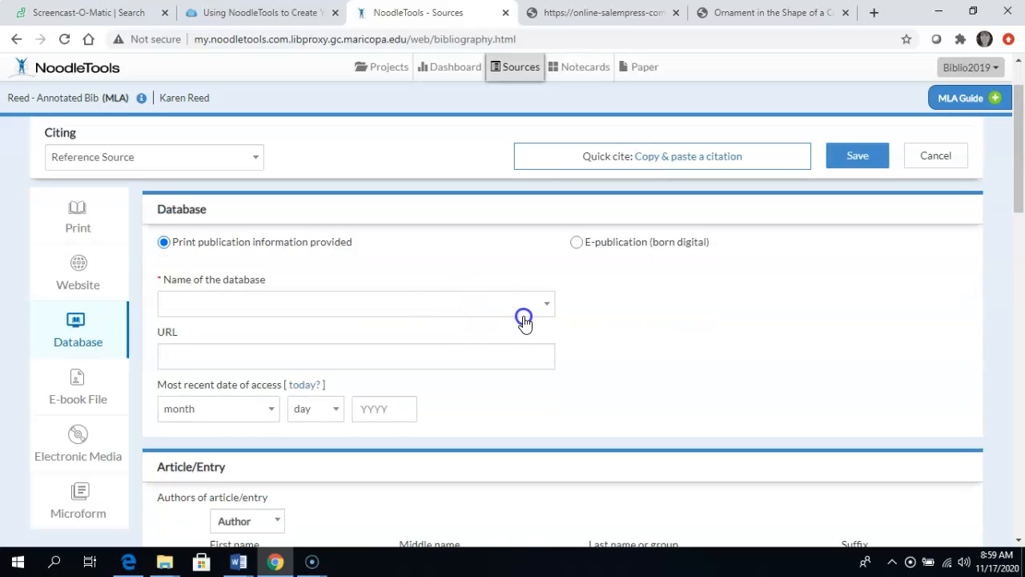
Step: Browse the list of available database names in the citation form without choosing one
{"action": "left_click", "coordinate": [451, 302]}
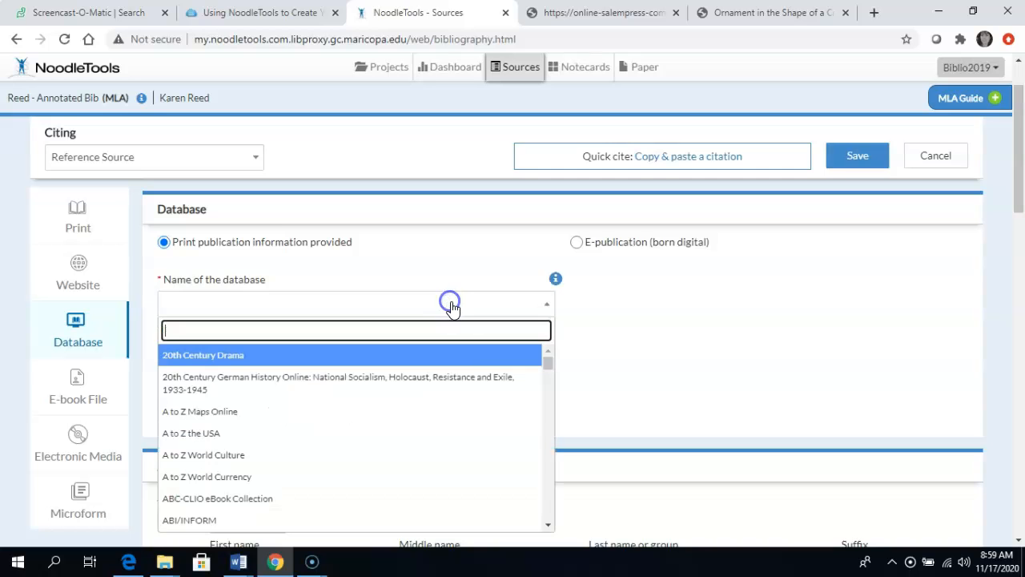
{"action": "scroll", "coordinate": [467, 320], "scroll_direction": "down", "scroll_amount": 2}
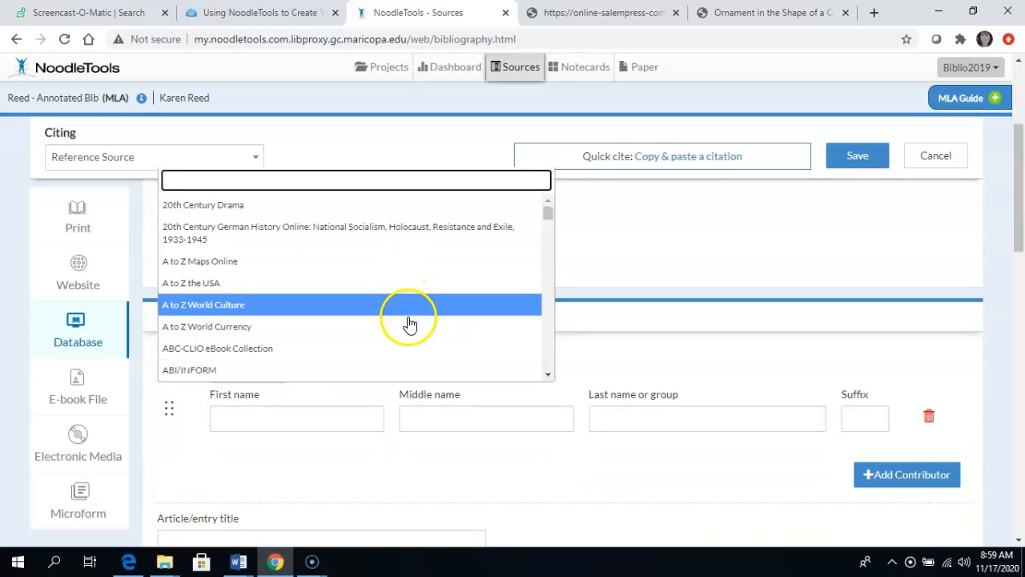
{"action": "left_click_drag", "start_coordinate": [548, 211], "coordinate": [530, 364]}
{"action": "left_click", "coordinate": [664, 259]}
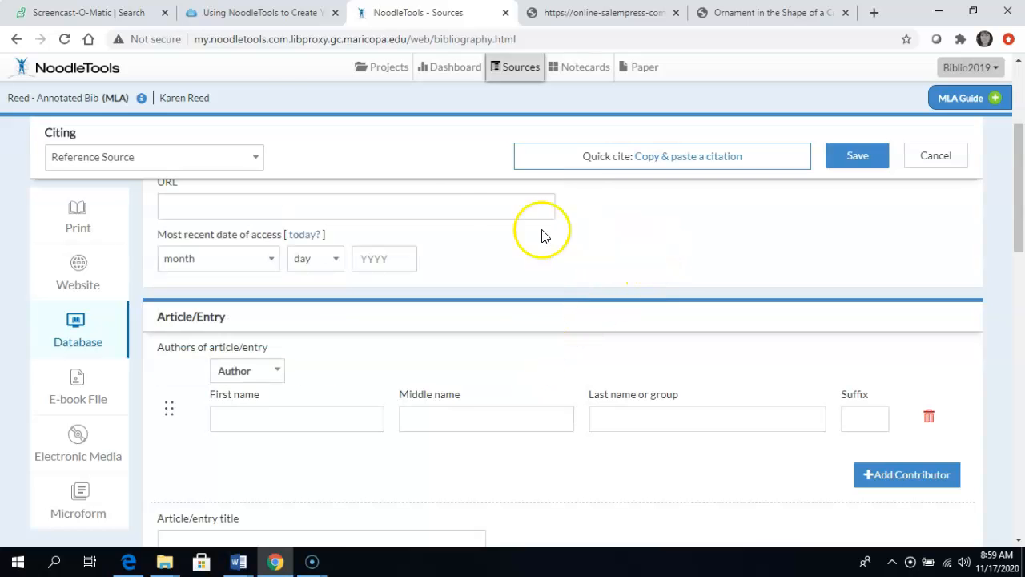
{"action": "scroll", "coordinate": [421, 226], "scroll_direction": "up", "scroll_amount": 1}
{"action": "scroll", "coordinate": [420, 226], "scroll_direction": "up", "scroll_amount": 1}
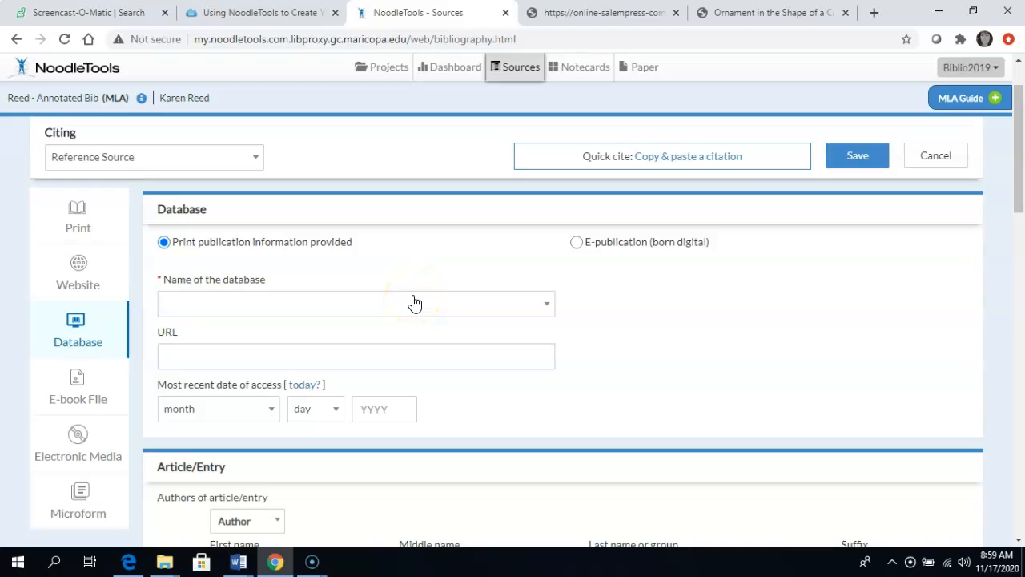
Step: Look over the form's URL, article author, entry title, page and reference source contributor fields
{"action": "left_click", "coordinate": [264, 357]}
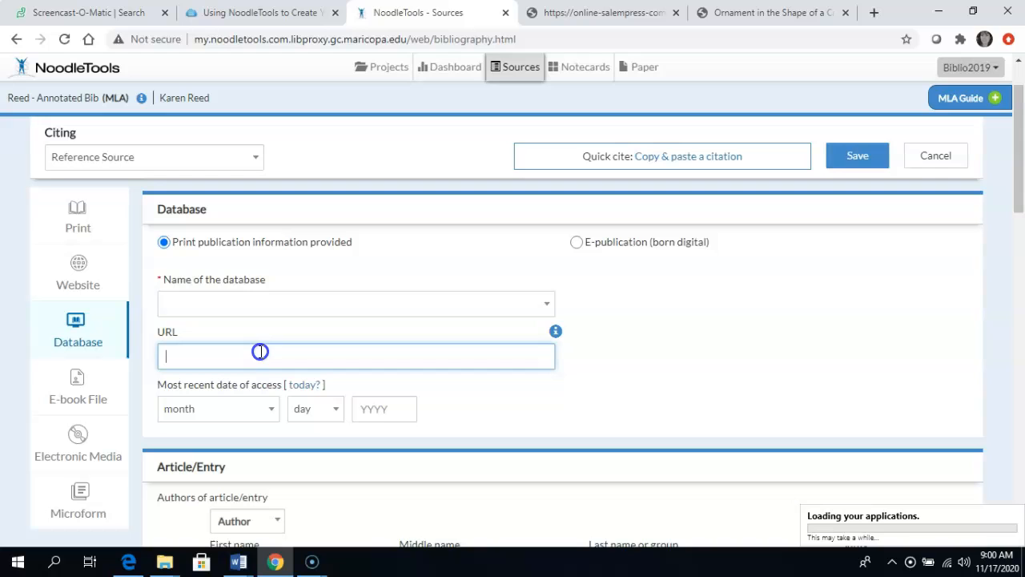
{"action": "left_click_drag", "start_coordinate": [524, 39], "coordinate": [184, 37]}
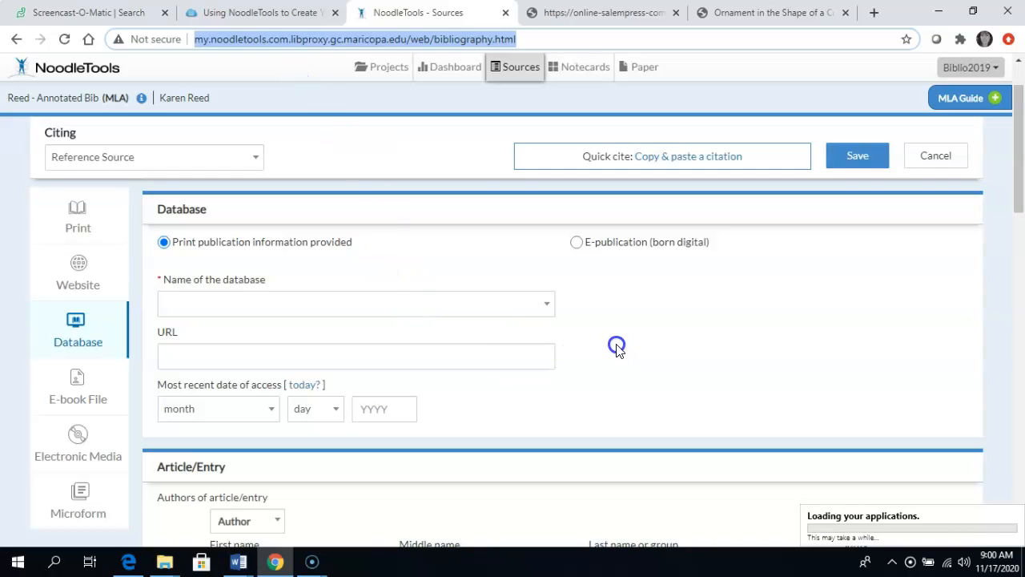
{"action": "scroll", "coordinate": [608, 340], "scroll_direction": "down", "scroll_amount": 3}
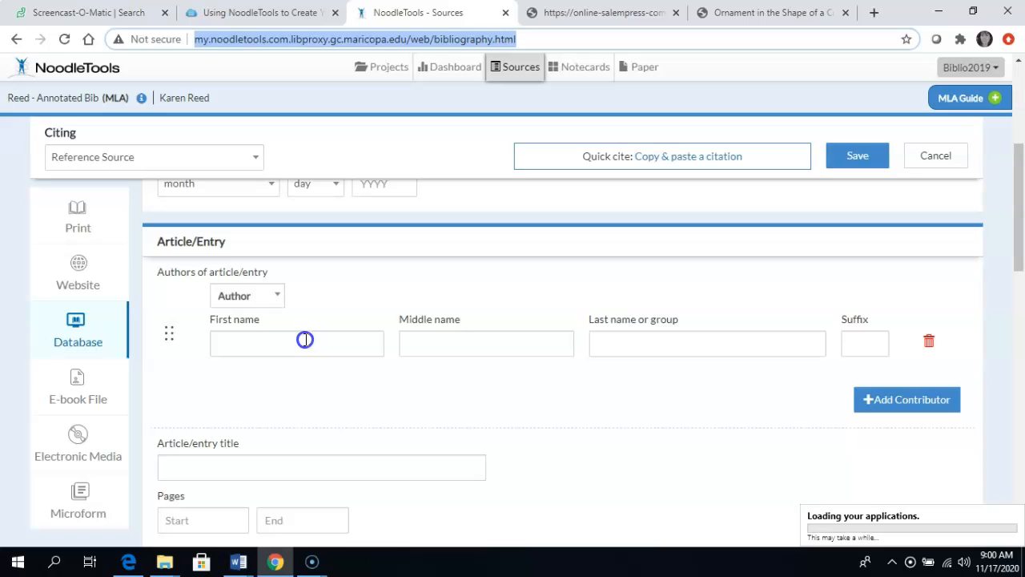
{"action": "scroll", "coordinate": [343, 346], "scroll_direction": "down", "scroll_amount": 2}
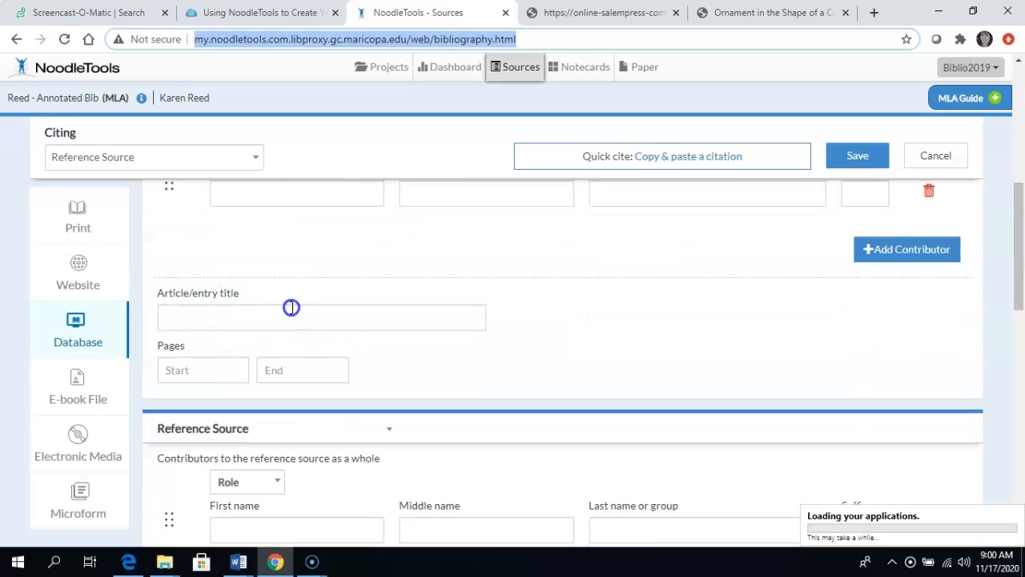
{"action": "scroll", "coordinate": [291, 309], "scroll_direction": "down", "scroll_amount": 1}
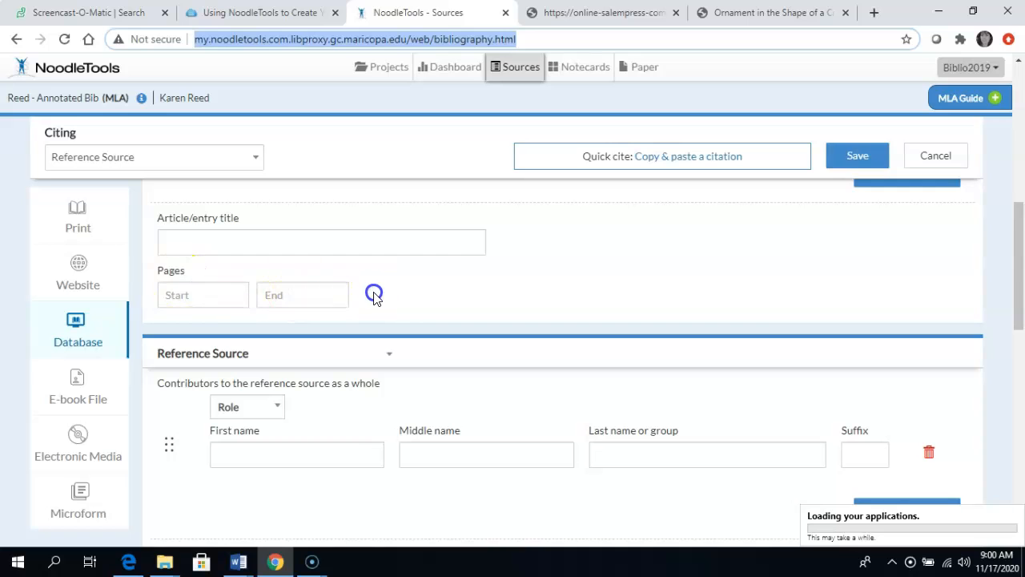
{"action": "scroll", "coordinate": [372, 294], "scroll_direction": "down", "scroll_amount": 2}
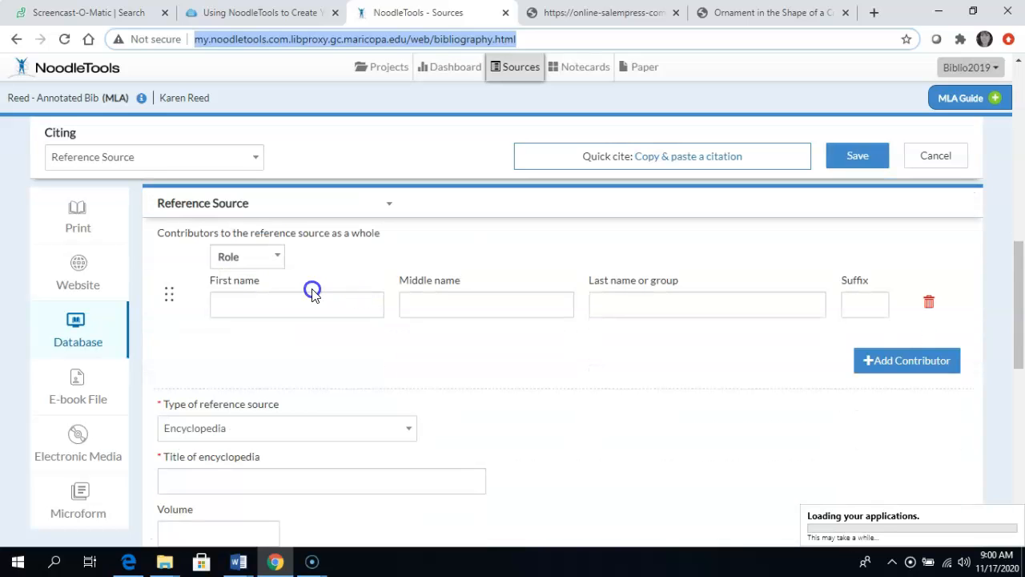
Step: Try setting the reference source's contributor role to Editor and its type to Other
{"action": "left_click", "coordinate": [276, 256]}
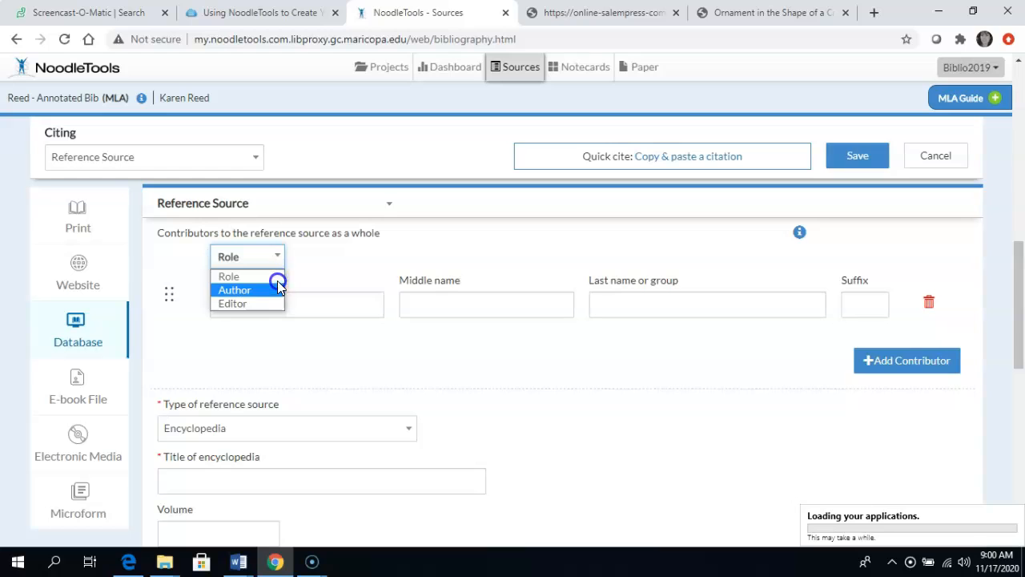
{"action": "left_click", "coordinate": [260, 311]}
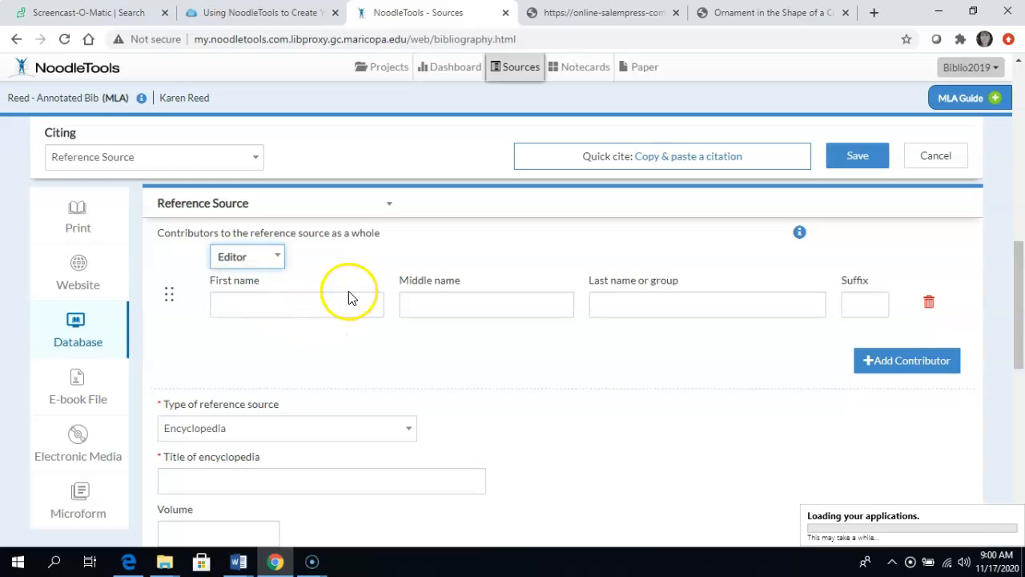
{"action": "scroll", "coordinate": [361, 301], "scroll_direction": "down", "scroll_amount": 1}
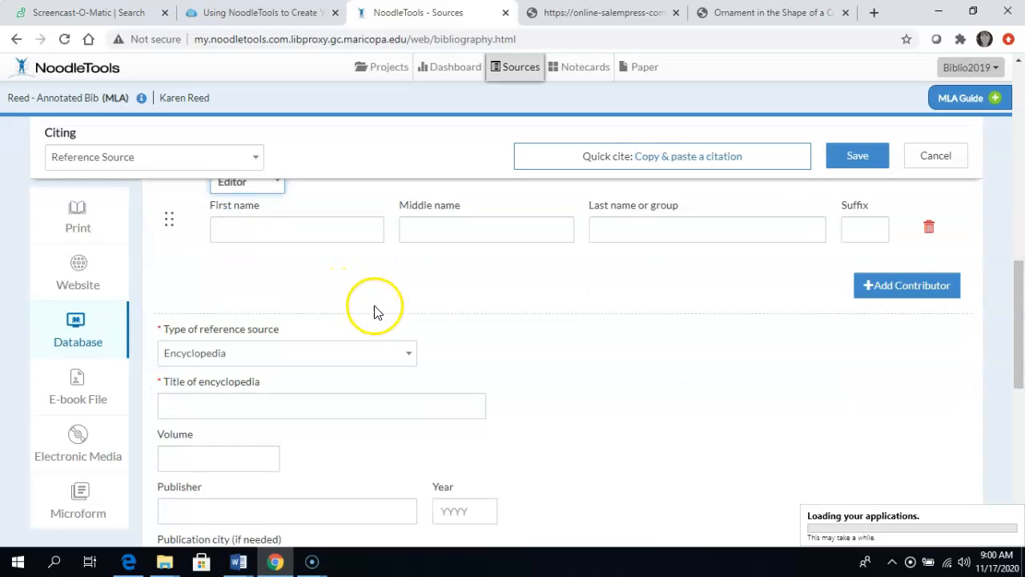
{"action": "left_click", "coordinate": [410, 357]}
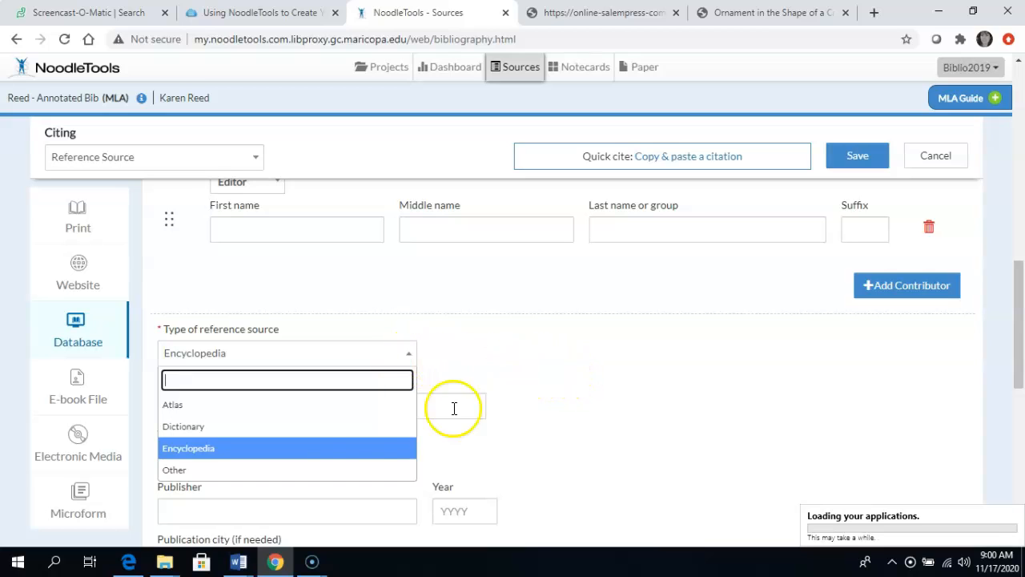
{"action": "left_click", "coordinate": [309, 471]}
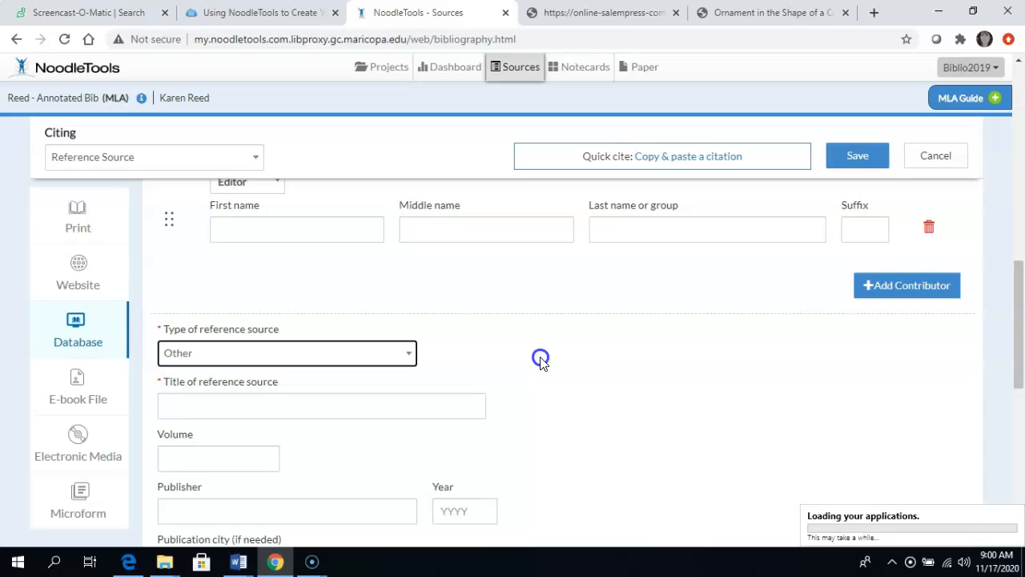
Step: Look over the remaining publication fields and the annotation area, and discard the citation without saving
{"action": "left_click", "coordinate": [218, 305]}
{"action": "scroll", "coordinate": [505, 371], "scroll_direction": "down", "scroll_amount": 3}
{"action": "scroll", "coordinate": [508, 366], "scroll_direction": "down", "scroll_amount": 1}
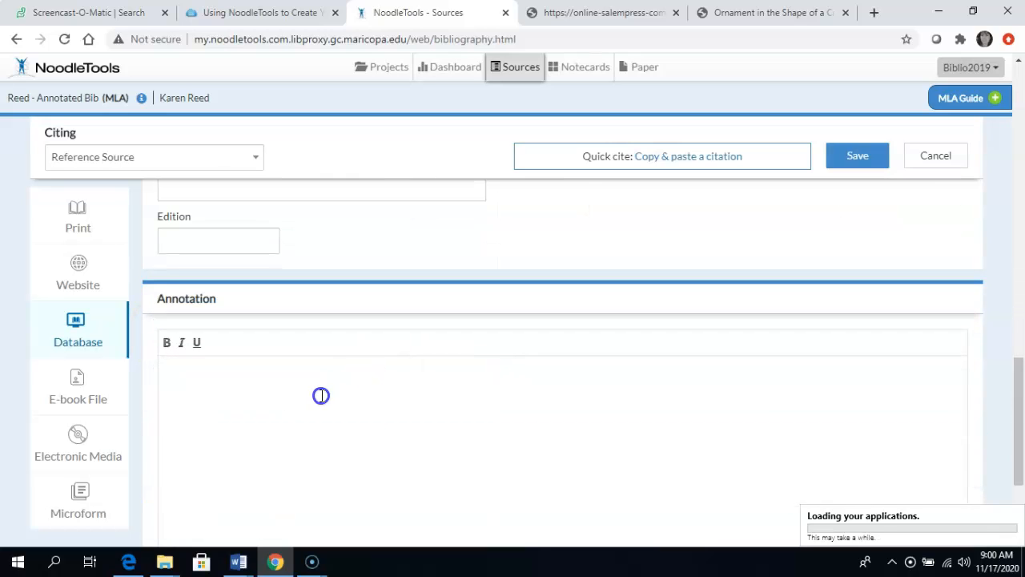
{"action": "scroll", "coordinate": [321, 395], "scroll_direction": "down", "scroll_amount": 2}
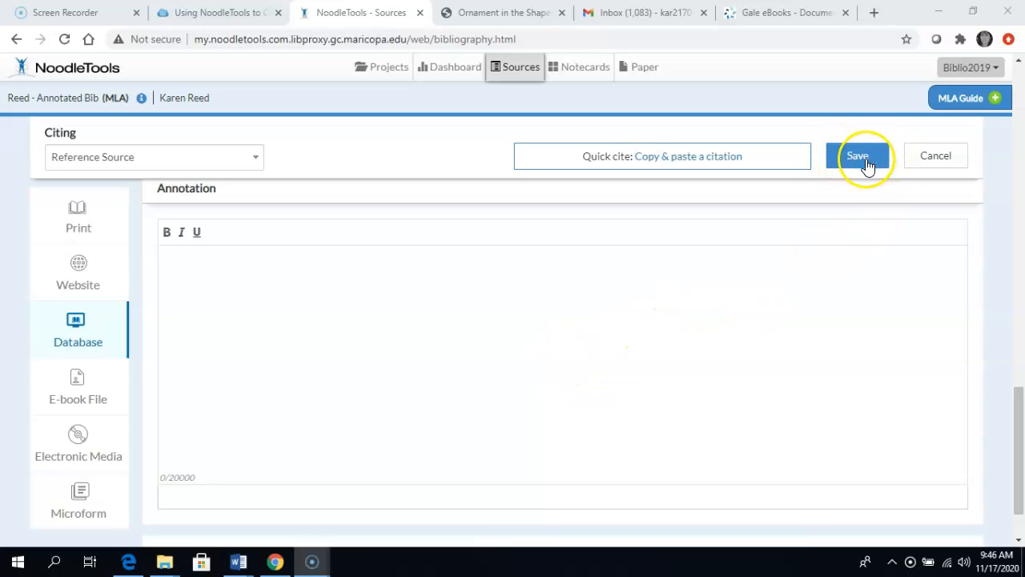
{"action": "left_click", "coordinate": [929, 158]}
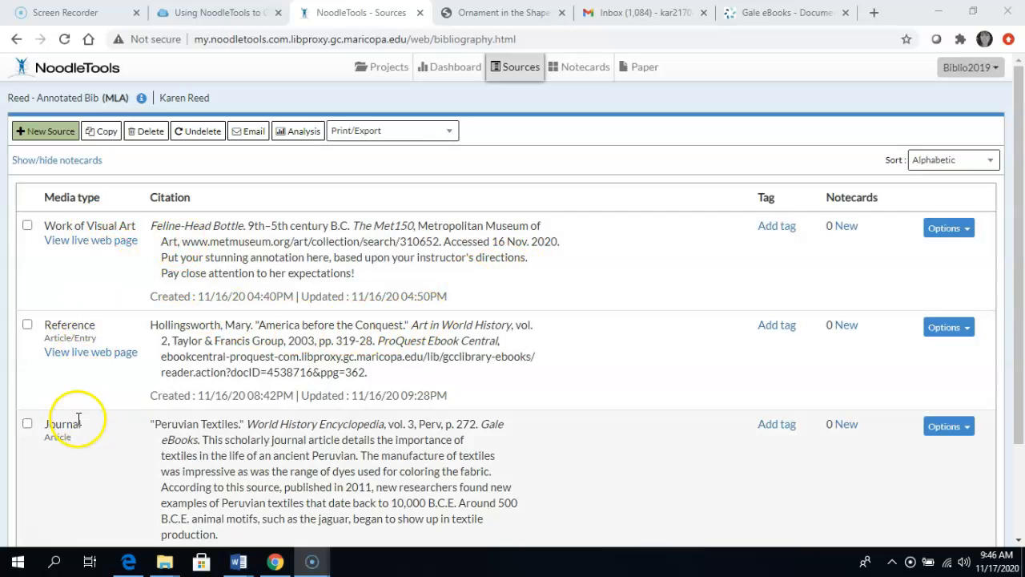
Step: Review the project's saved citations and the actions available for the Feline-Head Bottle source
{"action": "scroll", "coordinate": [88, 417], "scroll_direction": "down", "scroll_amount": 2}
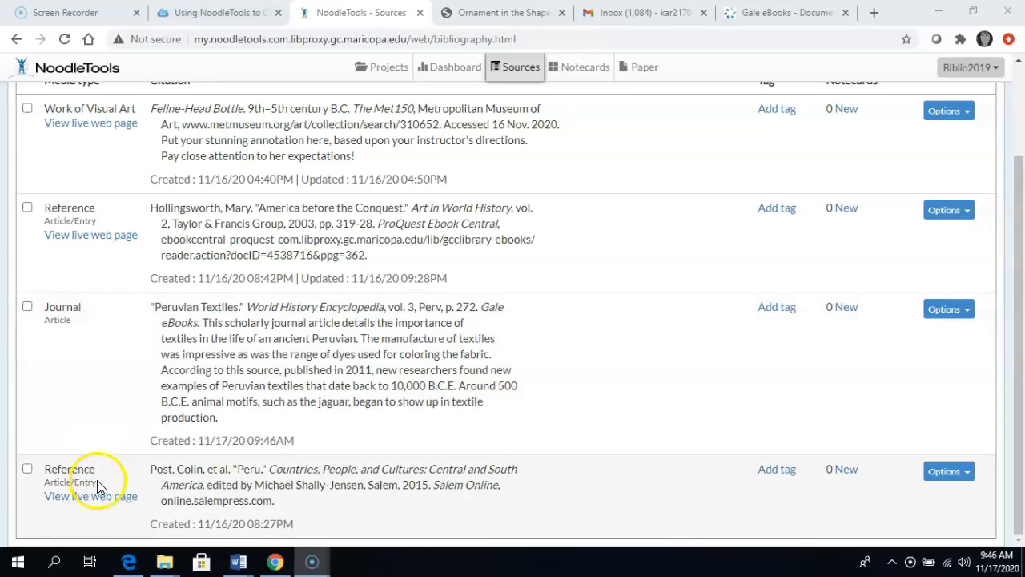
{"action": "scroll", "coordinate": [124, 451], "scroll_direction": "up", "scroll_amount": 2}
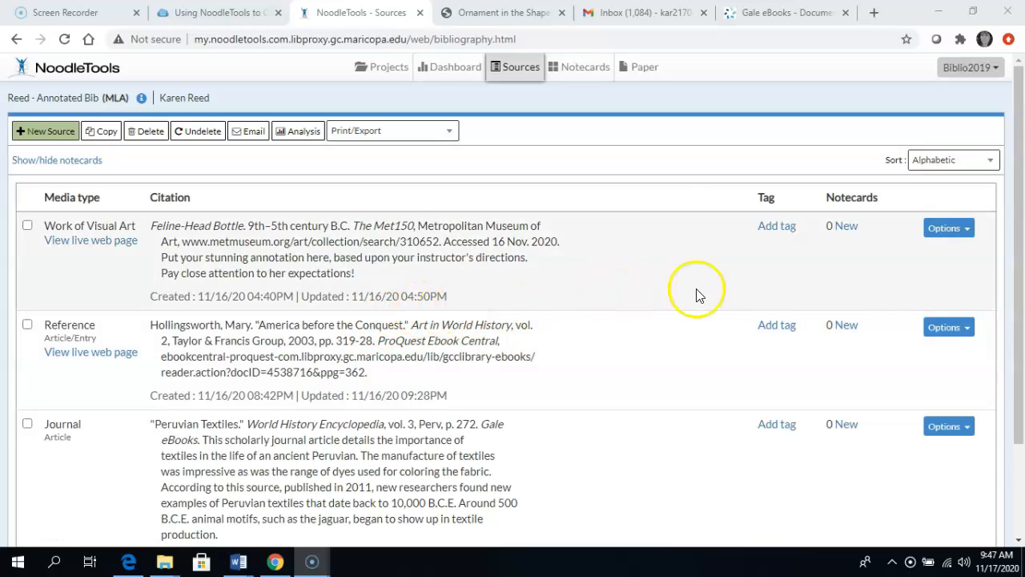
{"action": "left_click", "coordinate": [959, 232]}
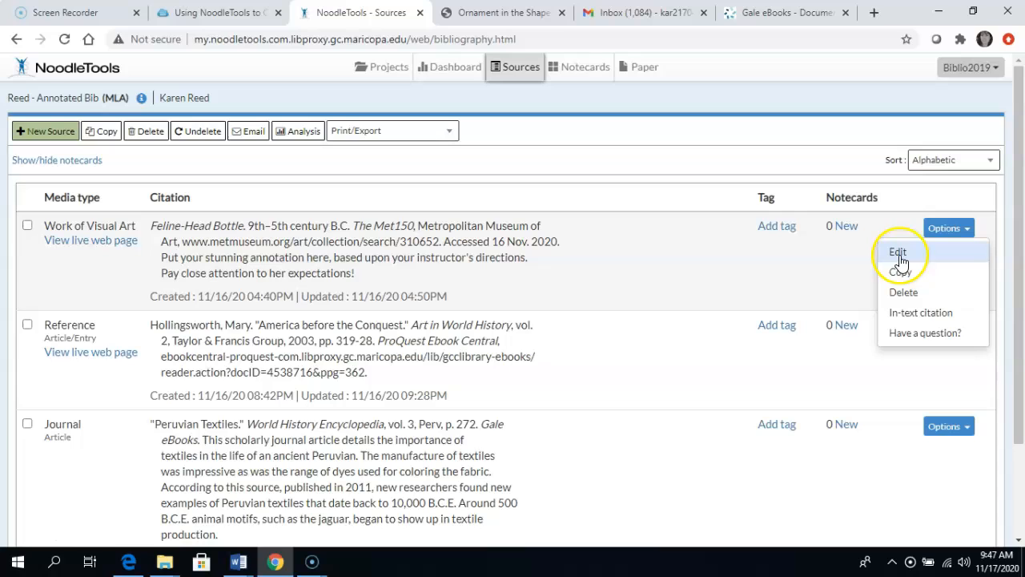
{"action": "left_click", "coordinate": [900, 293]}
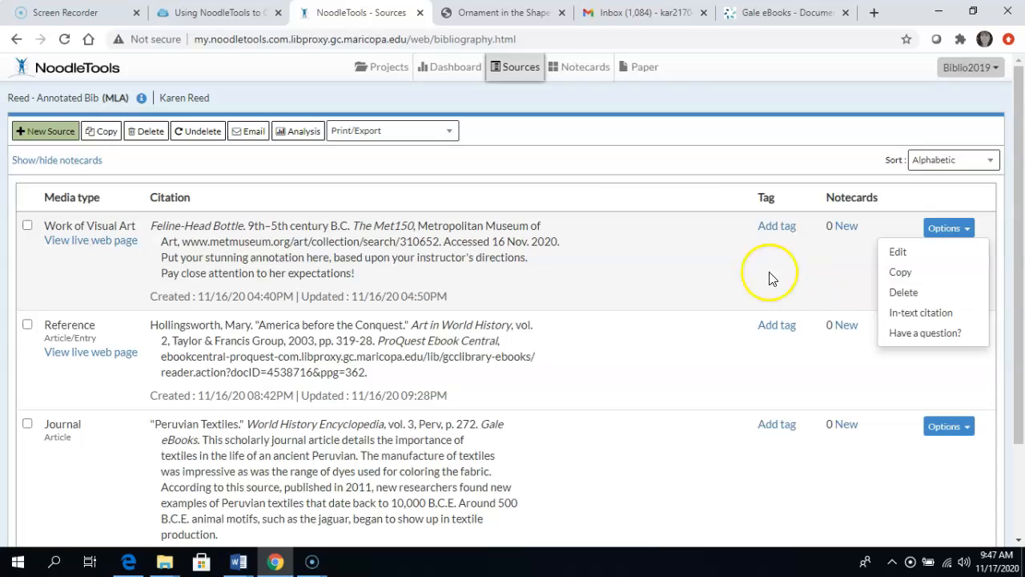
{"action": "left_click", "coordinate": [634, 266]}
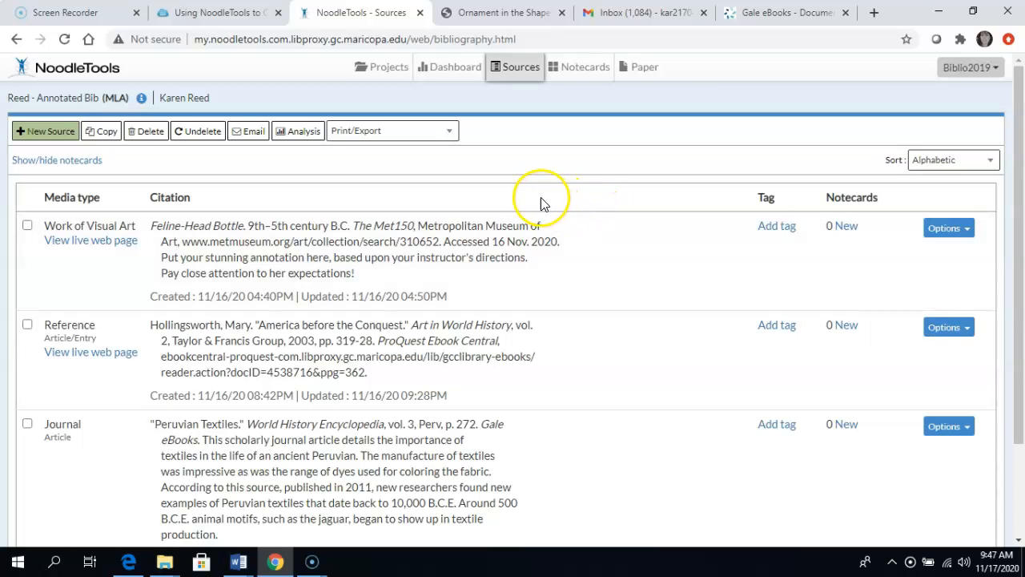
Step: In the export formatting options, set the annotation spacing for longer annotations, adding a line space and paragraph indents
{"action": "left_click", "coordinate": [451, 135]}
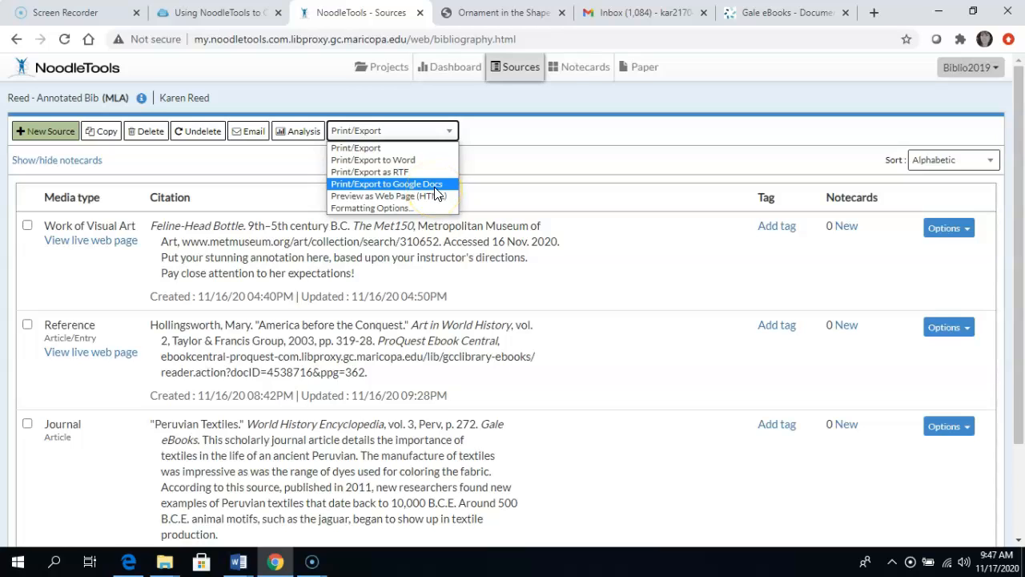
{"action": "left_click", "coordinate": [424, 208]}
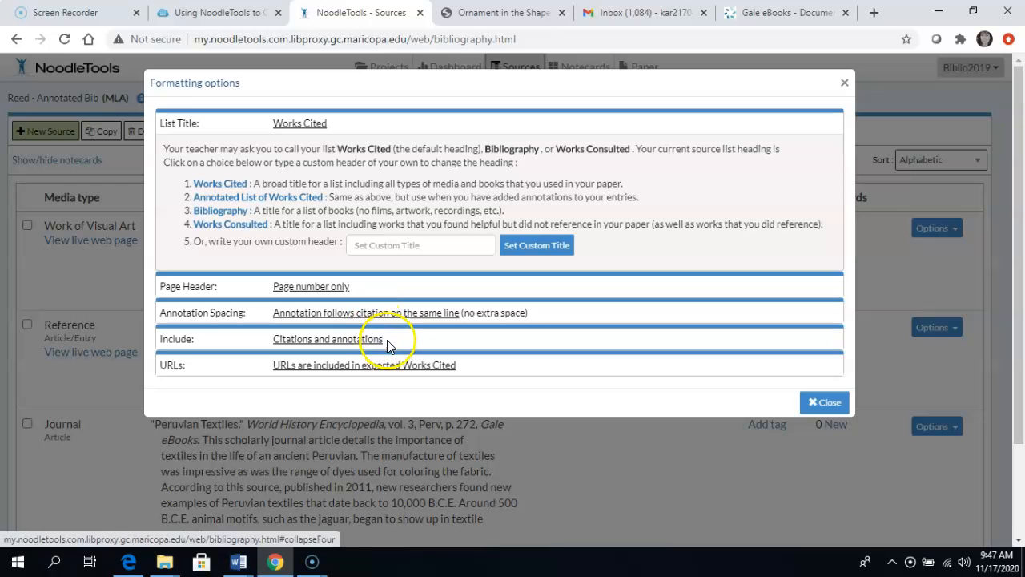
{"action": "left_click", "coordinate": [440, 319]}
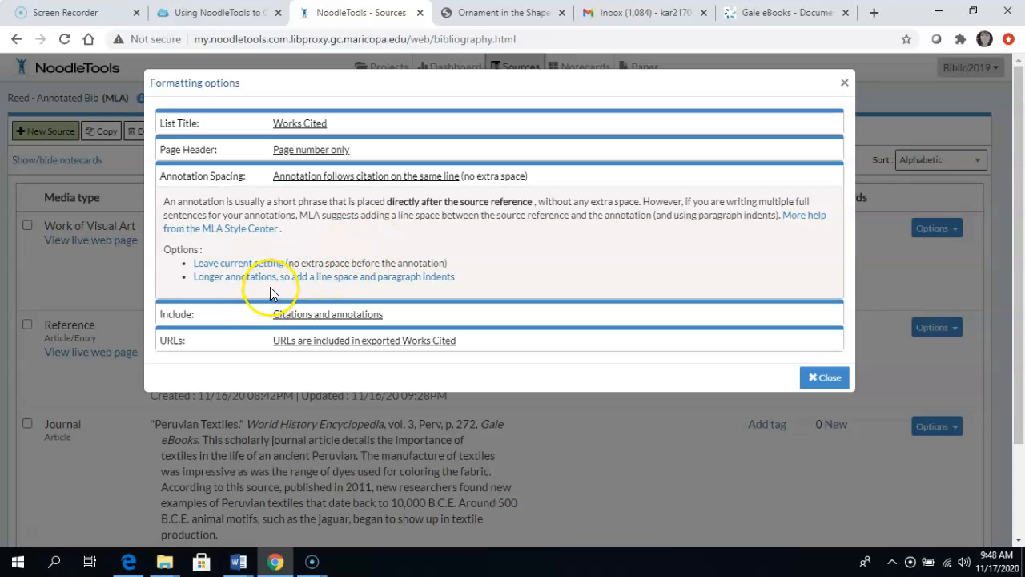
{"action": "left_click", "coordinate": [353, 280]}
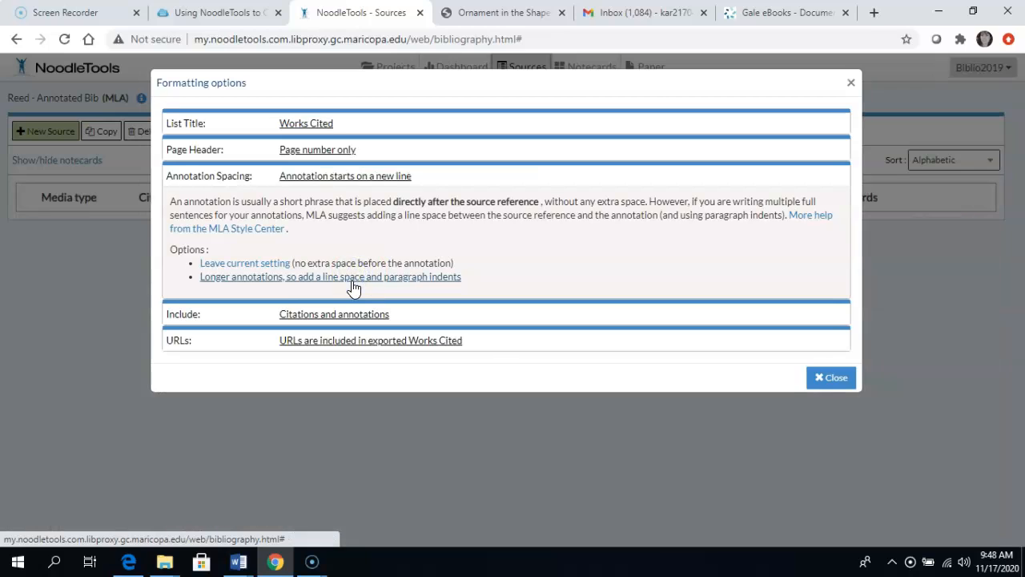
Step: Set the page header to the student's last name and close the formatting options
{"action": "left_click", "coordinate": [319, 153]}
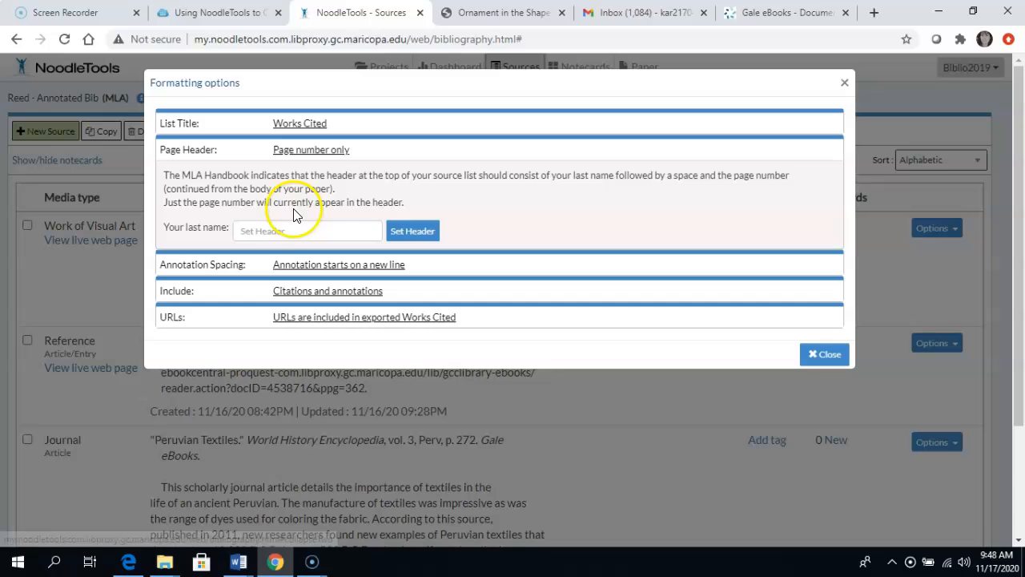
{"action": "left_click", "coordinate": [285, 232]}
{"action": "type", "text": "Reed"}
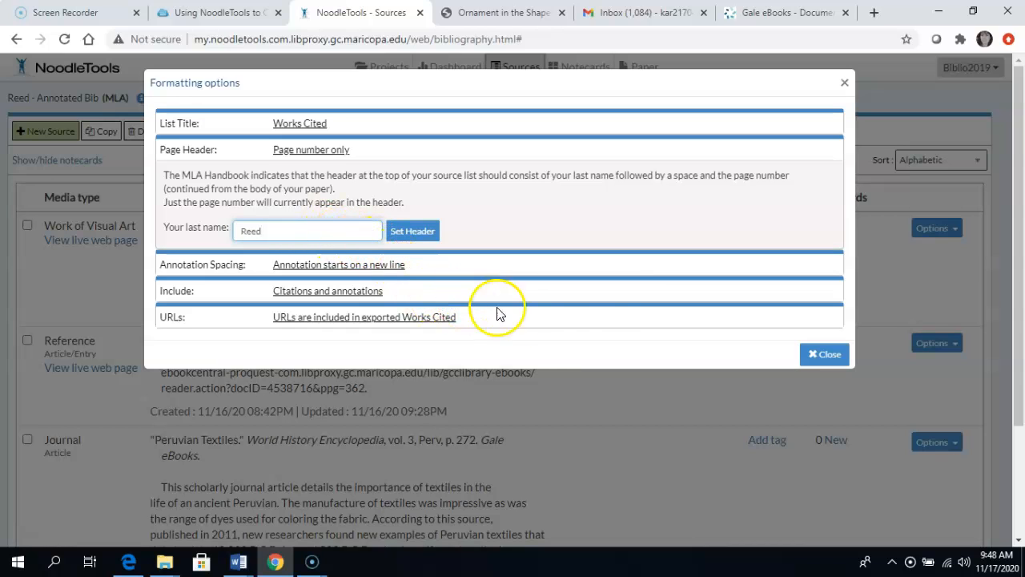
{"action": "left_click", "coordinate": [828, 360]}
{"action": "left_click", "coordinate": [417, 231]}
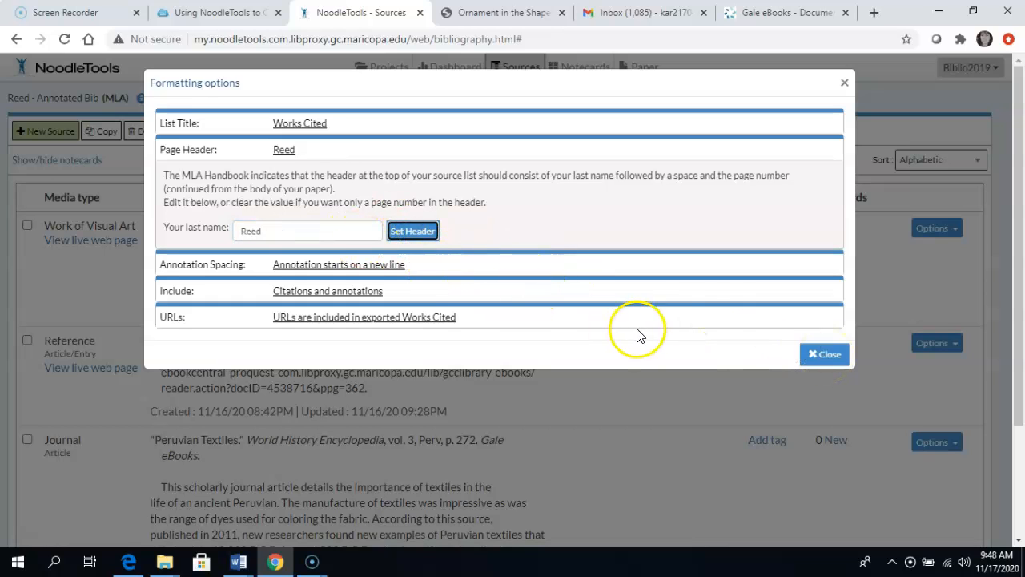
{"action": "left_click", "coordinate": [828, 357]}
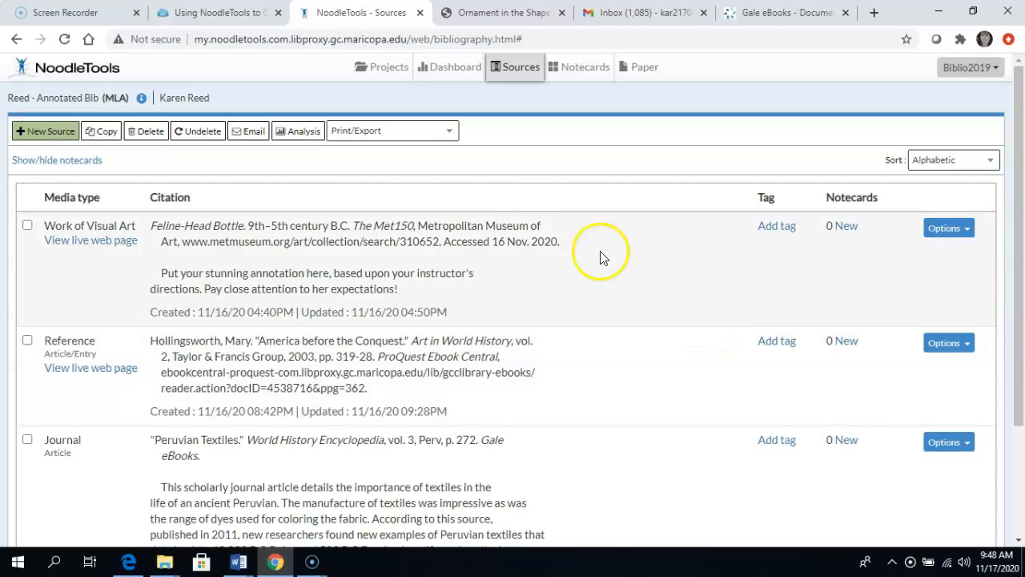
Step: Export the bibliography to Google Docs using the school Google account, and look through the exported Works Cited document
{"action": "left_click", "coordinate": [449, 133]}
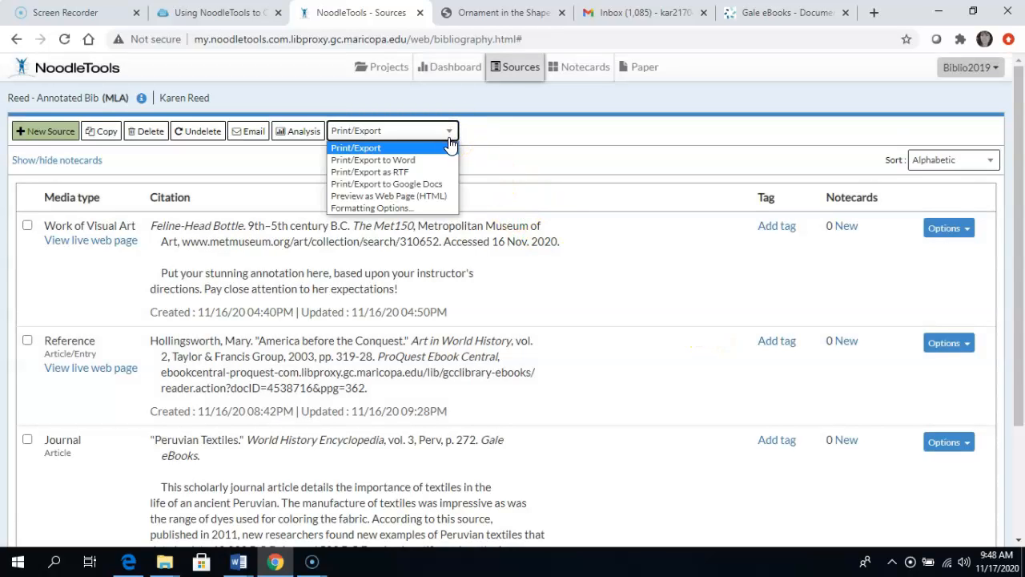
{"action": "left_click", "coordinate": [449, 183]}
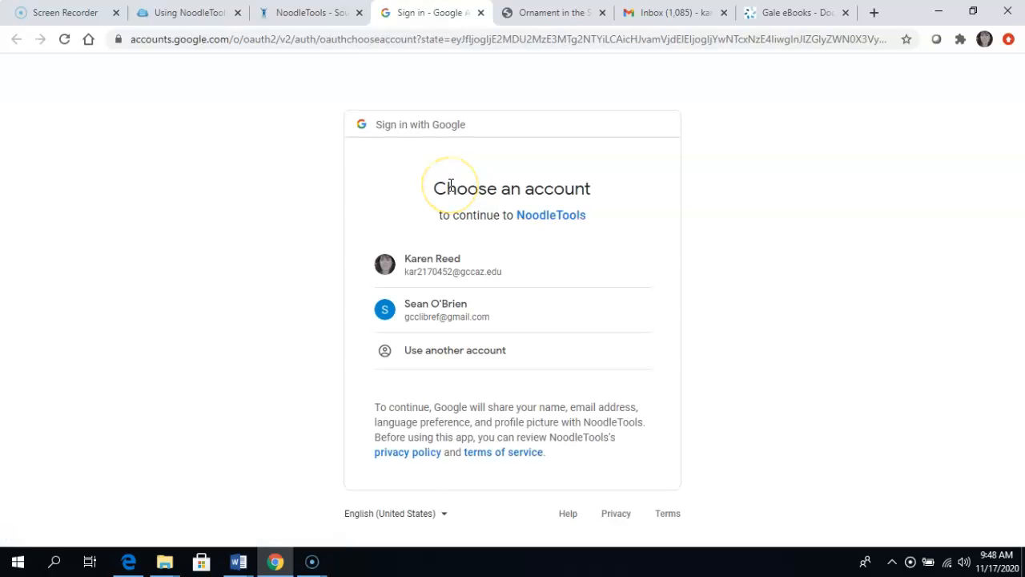
{"action": "left_click", "coordinate": [429, 276]}
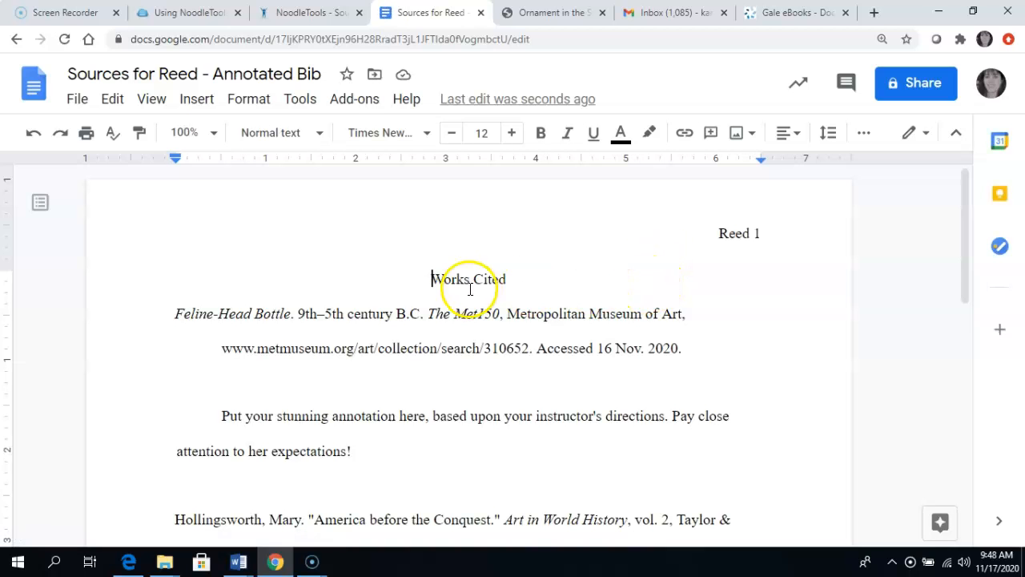
{"action": "scroll", "coordinate": [474, 289], "scroll_direction": "down", "scroll_amount": 2}
{"action": "scroll", "coordinate": [473, 290], "scroll_direction": "down", "scroll_amount": 4}
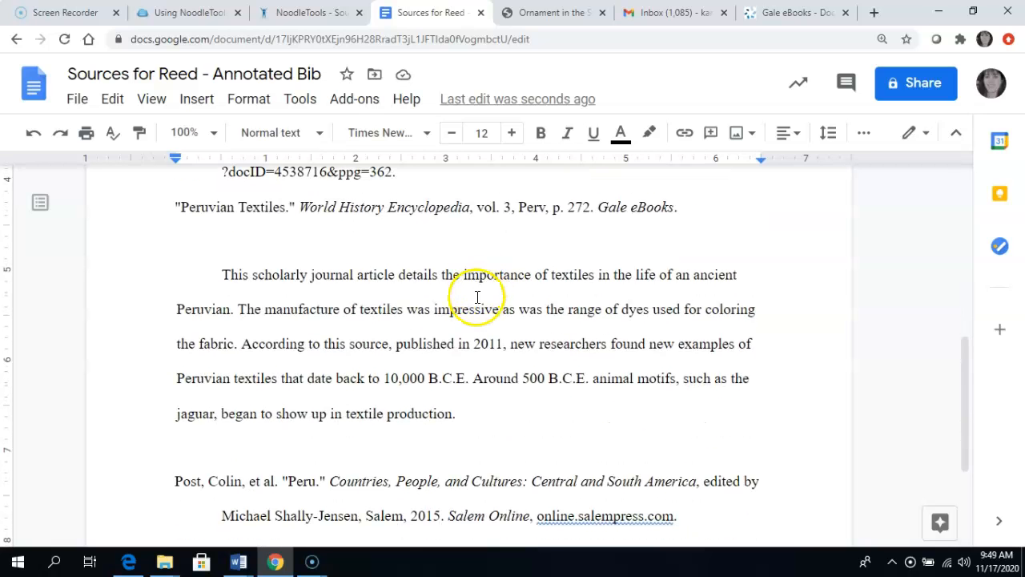
{"action": "scroll", "coordinate": [477, 293], "scroll_direction": "down", "scroll_amount": 3}
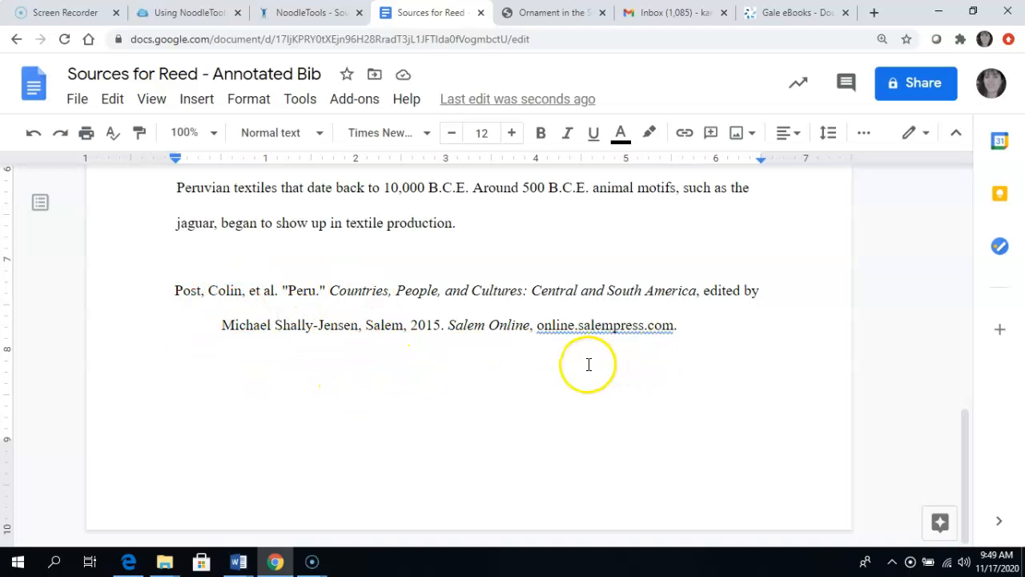
{"action": "scroll", "coordinate": [586, 365], "scroll_direction": "up", "scroll_amount": 7}
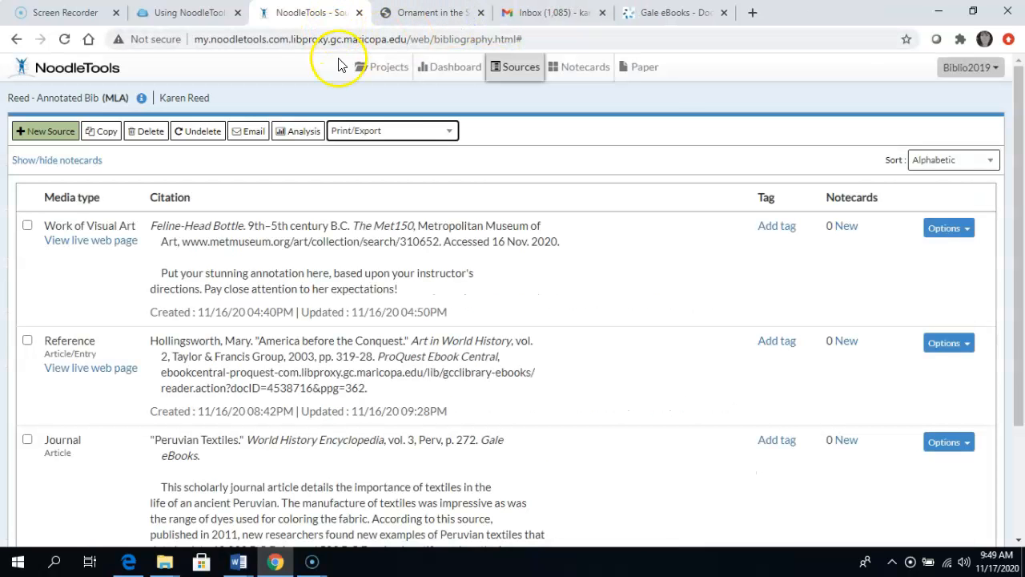
Step: Export the project's bibliography to Word, open the downloaded document and enable editing in it
{"action": "left_click", "coordinate": [449, 130]}
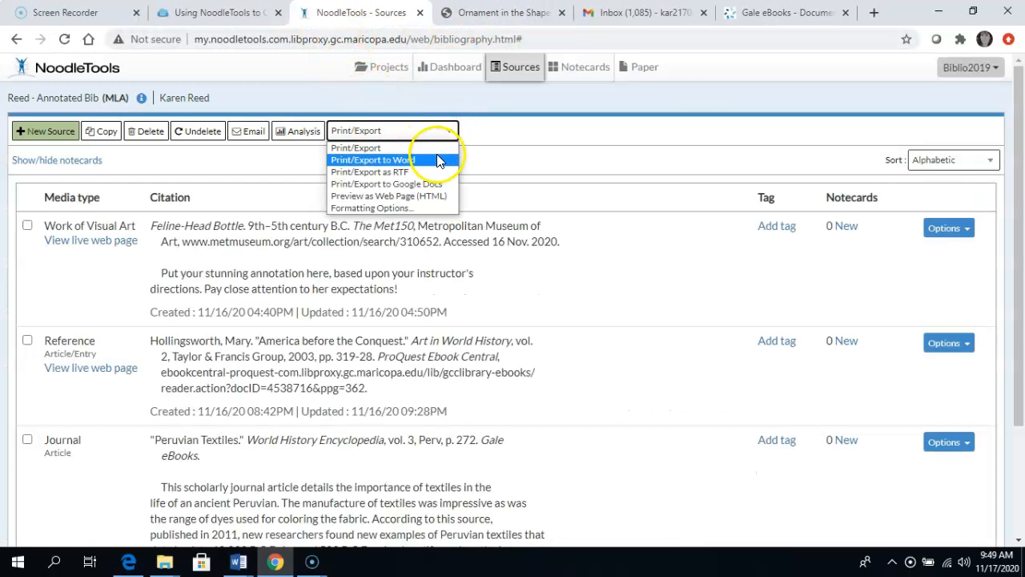
{"action": "left_click", "coordinate": [435, 160]}
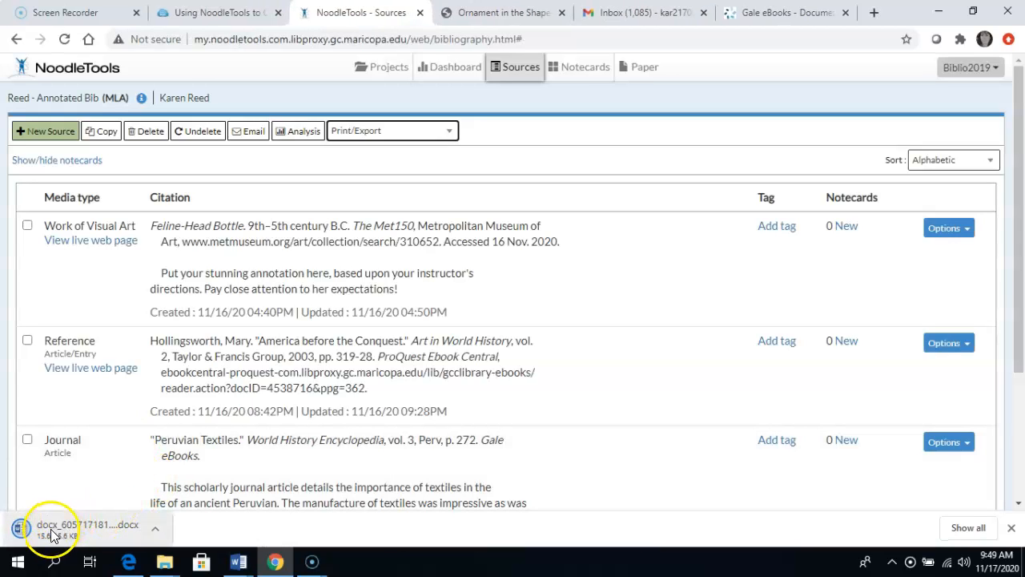
{"action": "left_click", "coordinate": [64, 527]}
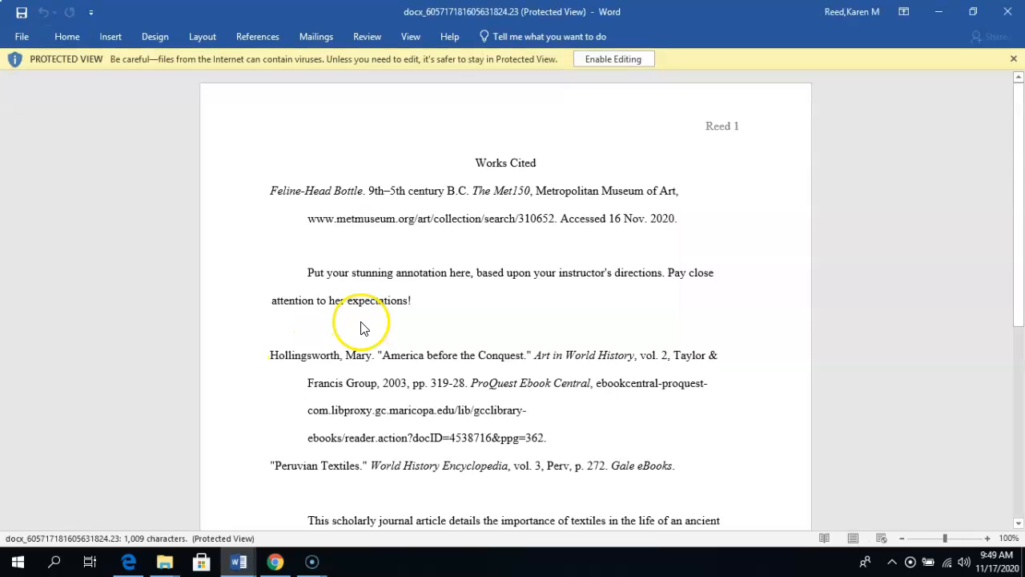
{"action": "left_click", "coordinate": [614, 60]}
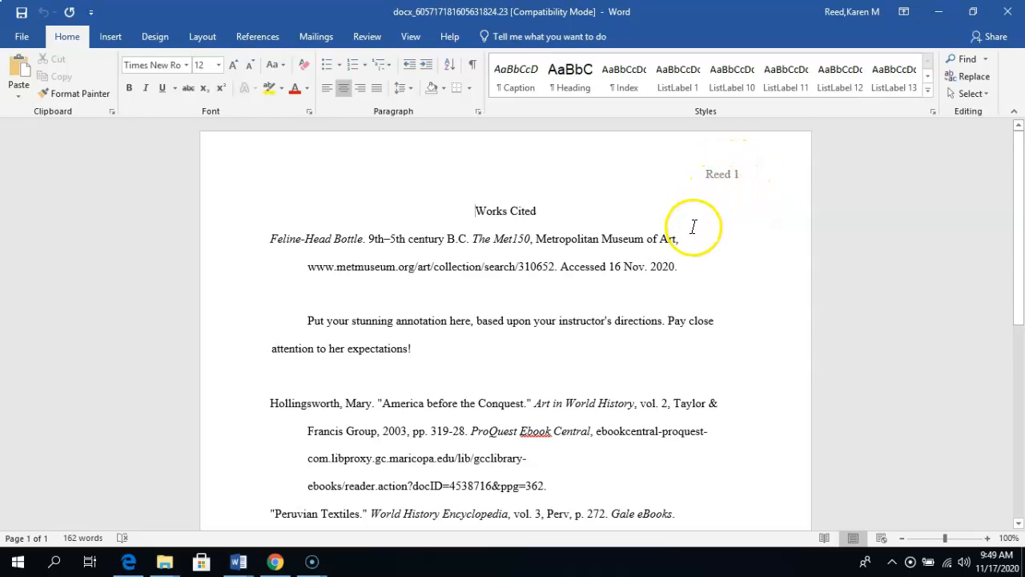
Step: Check the Word document's page header, citations and annotations, close it and return to the NoodleTools sources list in Chrome
{"action": "scroll", "coordinate": [673, 232], "scroll_direction": "down", "scroll_amount": 3}
{"action": "scroll", "coordinate": [660, 242], "scroll_direction": "down", "scroll_amount": 5}
{"action": "scroll", "coordinate": [660, 242], "scroll_direction": "down", "scroll_amount": 5}
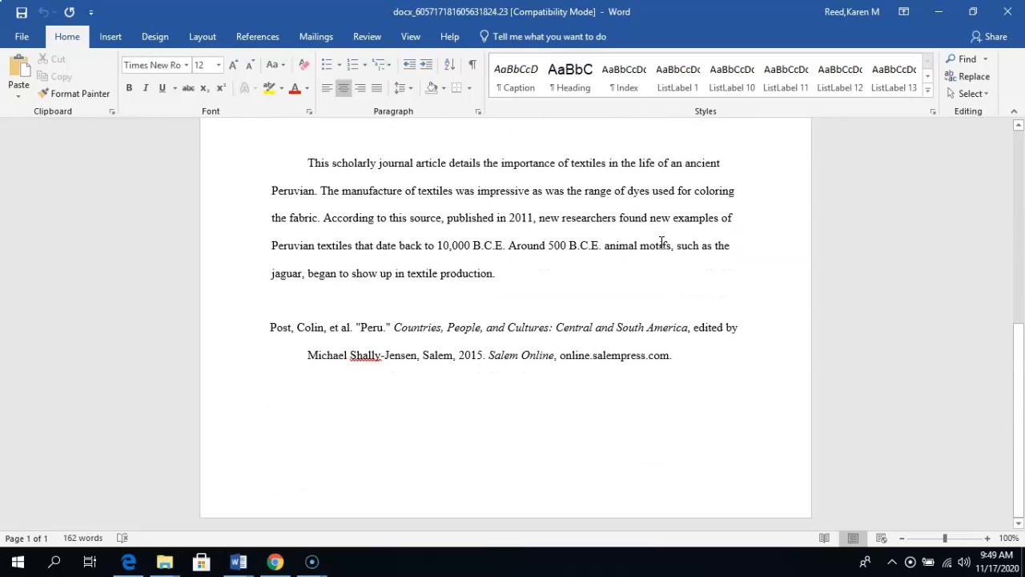
{"action": "scroll", "coordinate": [661, 242], "scroll_direction": "up", "scroll_amount": 10}
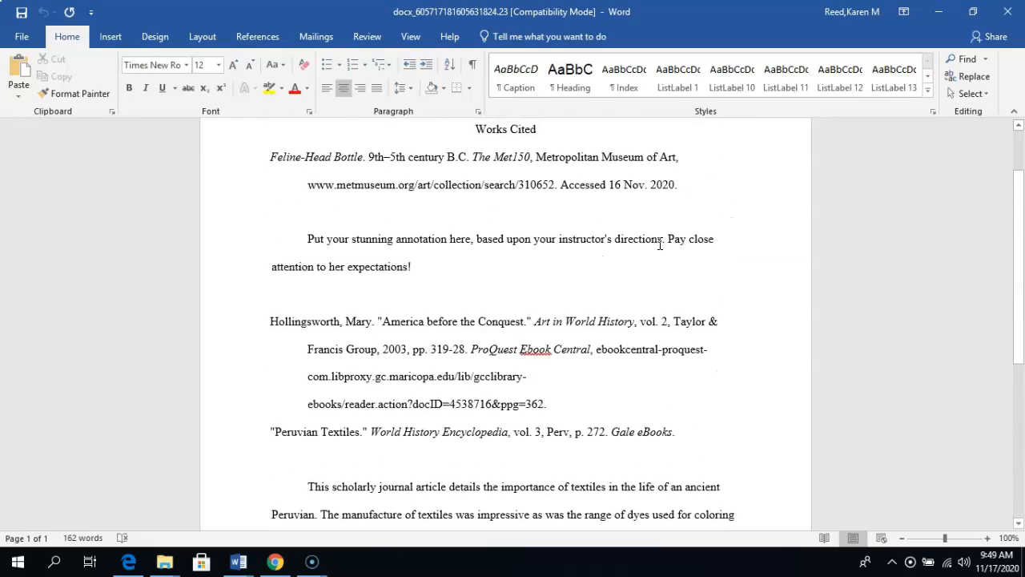
{"action": "scroll", "coordinate": [660, 244], "scroll_direction": "up", "scroll_amount": 3}
{"action": "left_click", "coordinate": [1009, 14]}
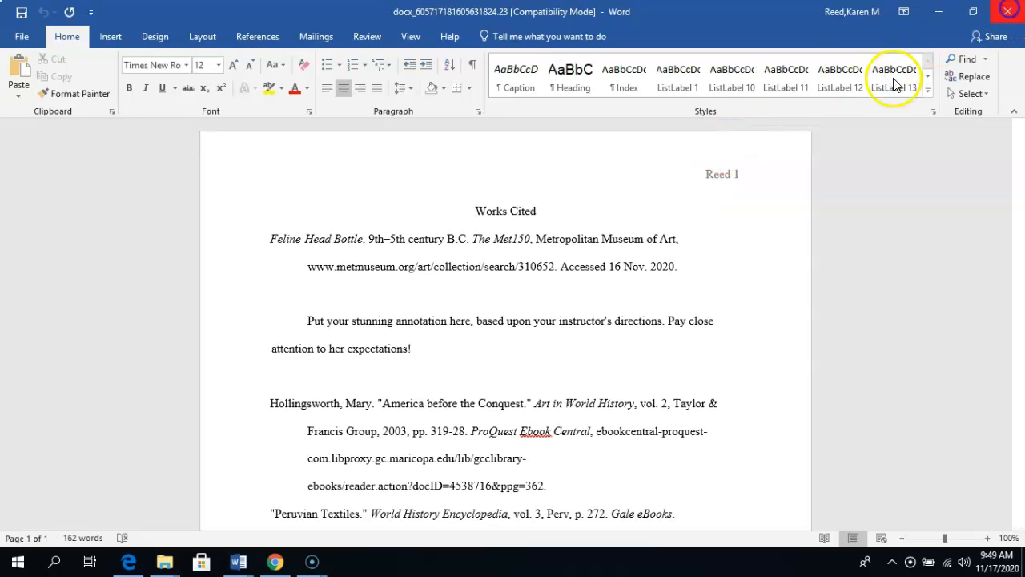
{"action": "left_click", "coordinate": [273, 563]}
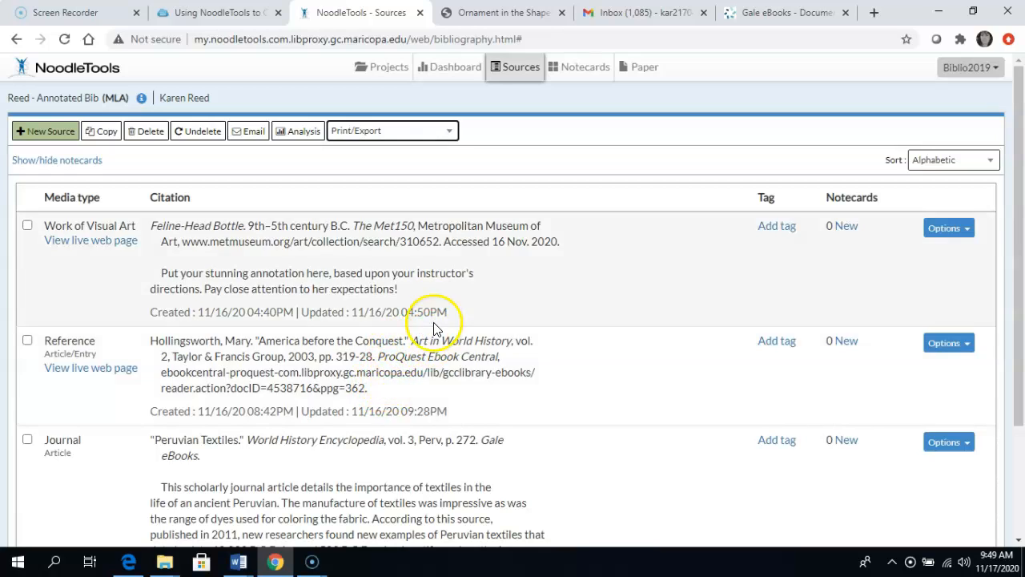
Step: In Gale eBooks, examine the ready-made MLA 8th Edition citation for the "Peruvian Textiles" article and close the citation tools
{"action": "left_click", "coordinate": [775, 20]}
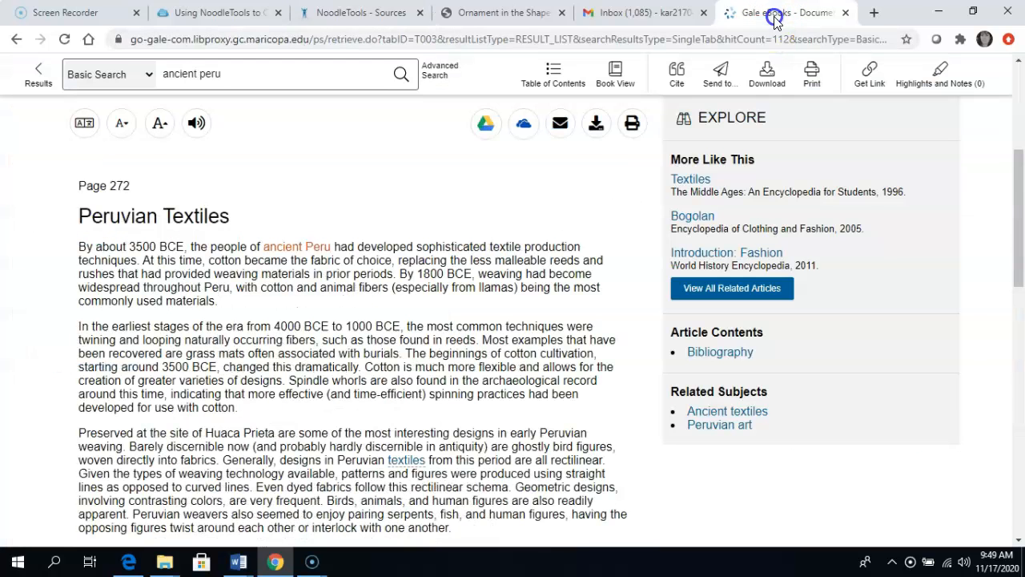
{"action": "left_click", "coordinate": [676, 74]}
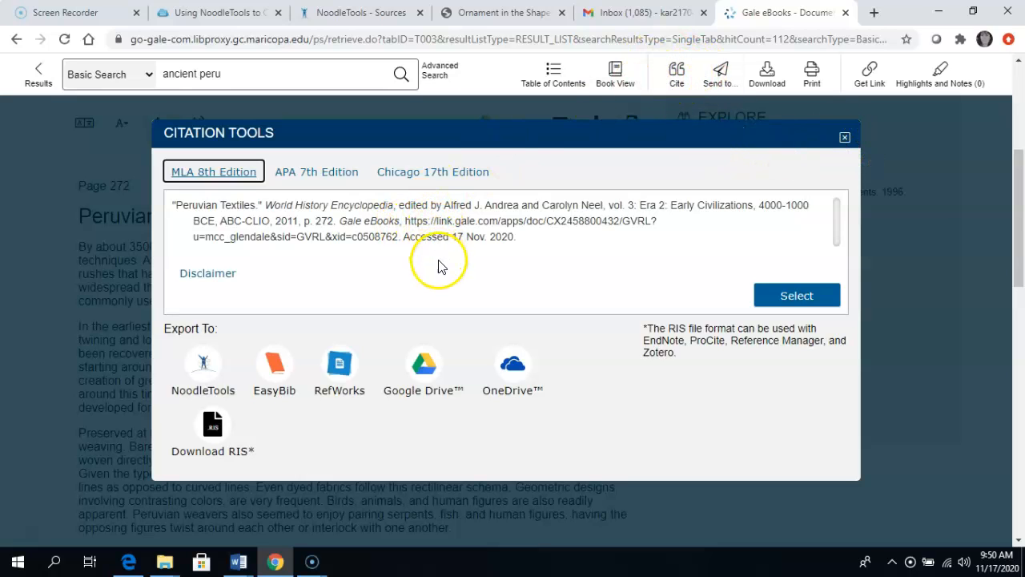
{"action": "left_click_drag", "start_coordinate": [443, 206], "coordinate": [519, 218]}
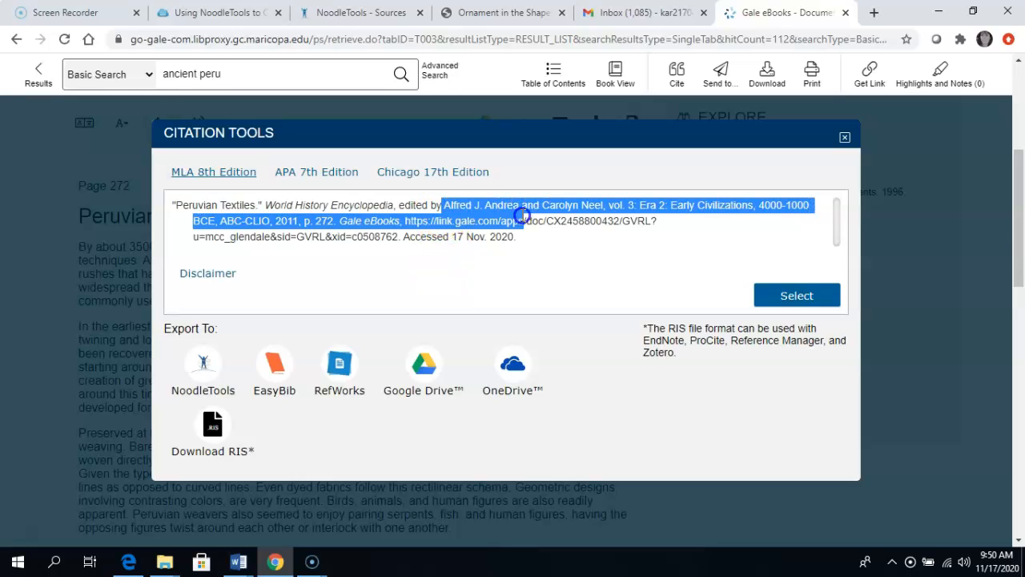
{"action": "left_click_drag", "start_coordinate": [548, 252], "coordinate": [612, 259]}
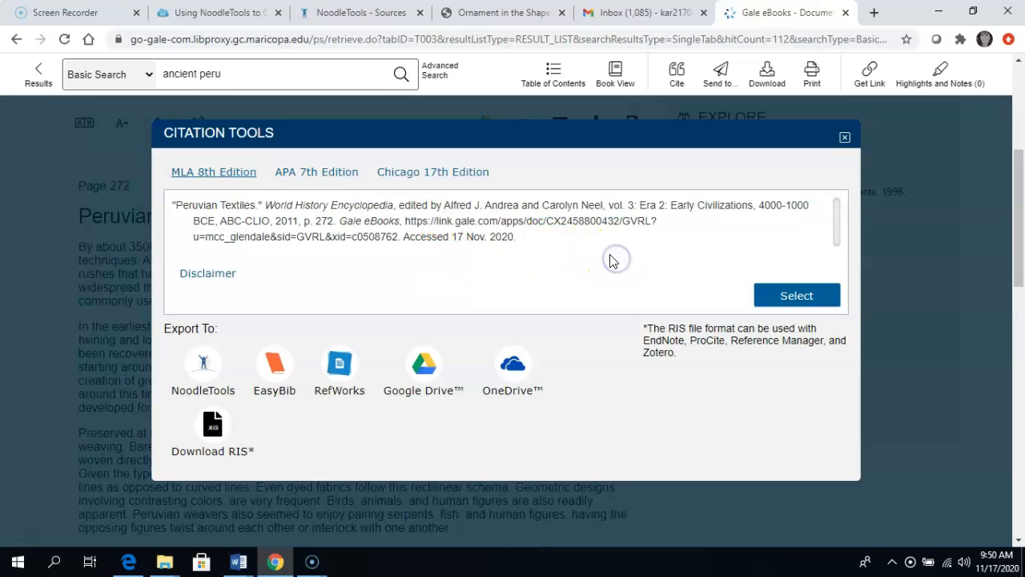
{"action": "left_click", "coordinate": [845, 139]}
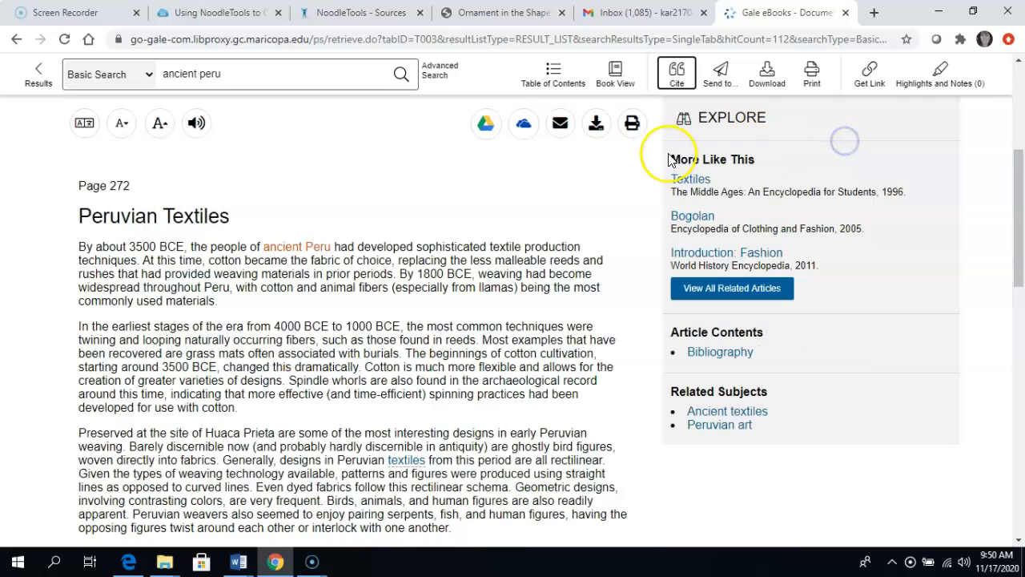
Step: Look over the sections of the ARH101 Annotated Bibliography library guide and open its Assignment Overview page
{"action": "left_click", "coordinate": [229, 14]}
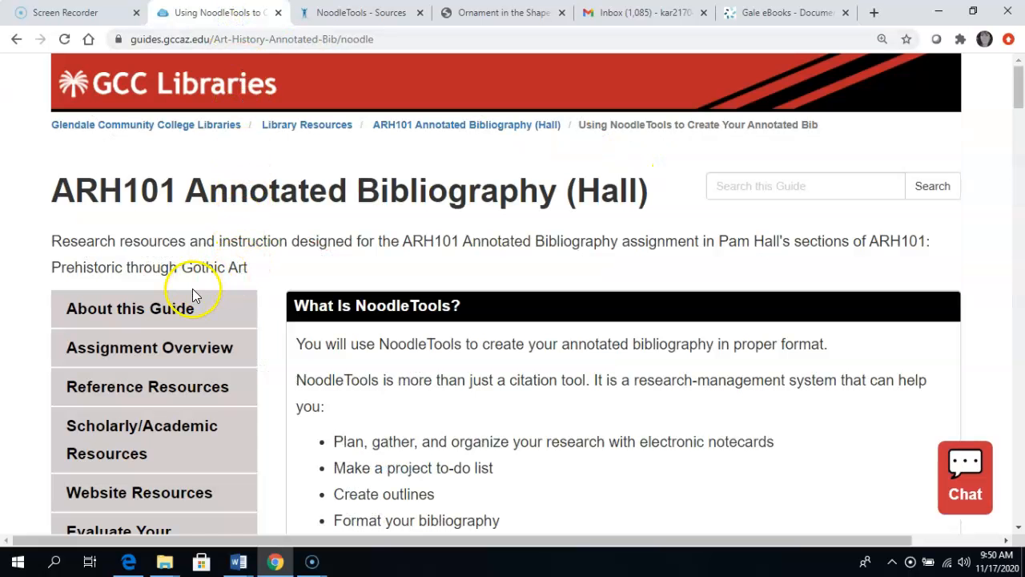
{"action": "scroll", "coordinate": [197, 344], "scroll_direction": "down", "scroll_amount": 1}
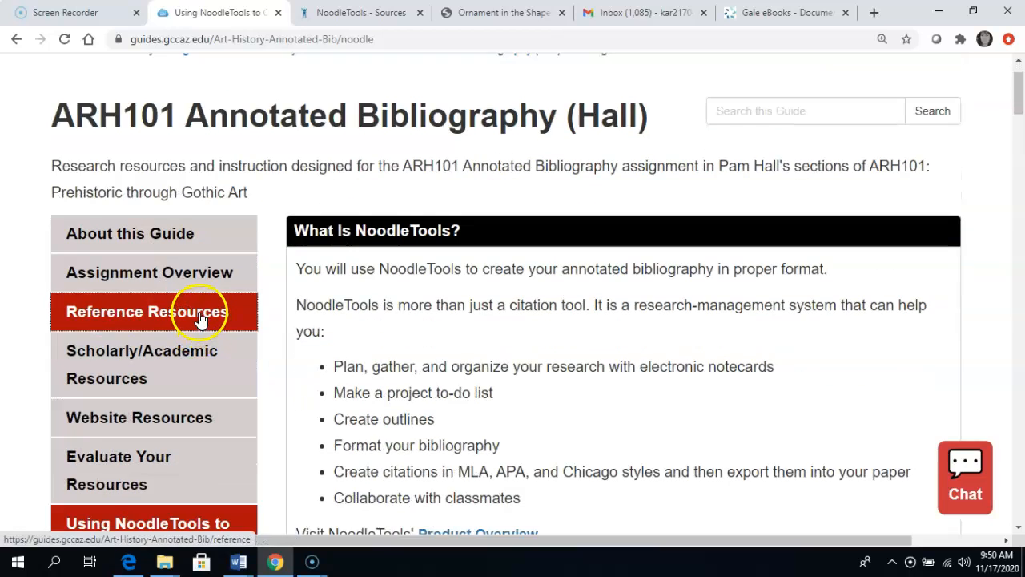
{"action": "scroll", "coordinate": [200, 319], "scroll_direction": "down", "scroll_amount": 4}
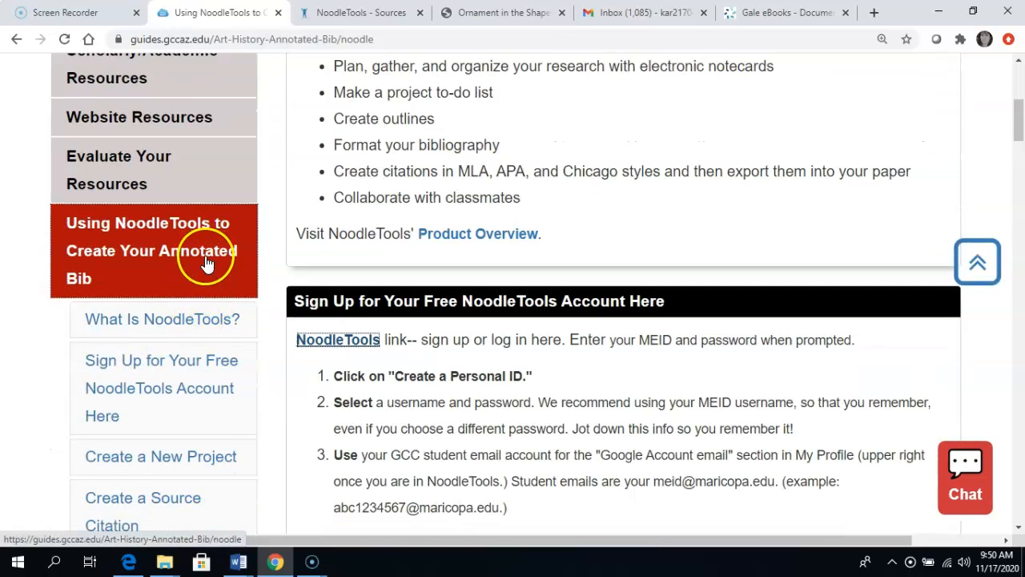
{"action": "scroll", "coordinate": [206, 300], "scroll_direction": "down", "scroll_amount": 3}
{"action": "scroll", "coordinate": [205, 300], "scroll_direction": "up", "scroll_amount": 4}
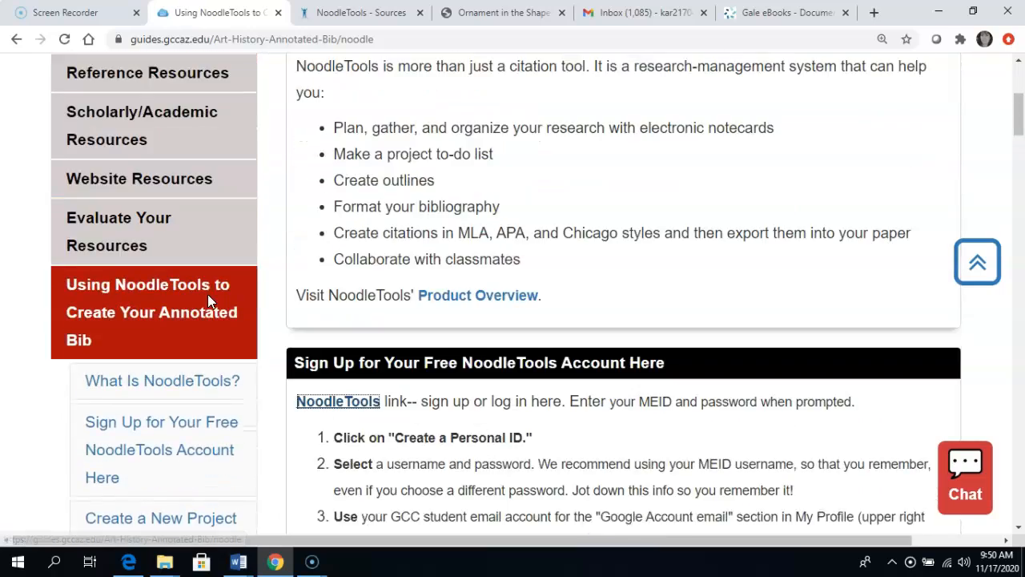
{"action": "scroll", "coordinate": [208, 296], "scroll_direction": "up", "scroll_amount": 2}
{"action": "left_click", "coordinate": [206, 201]}
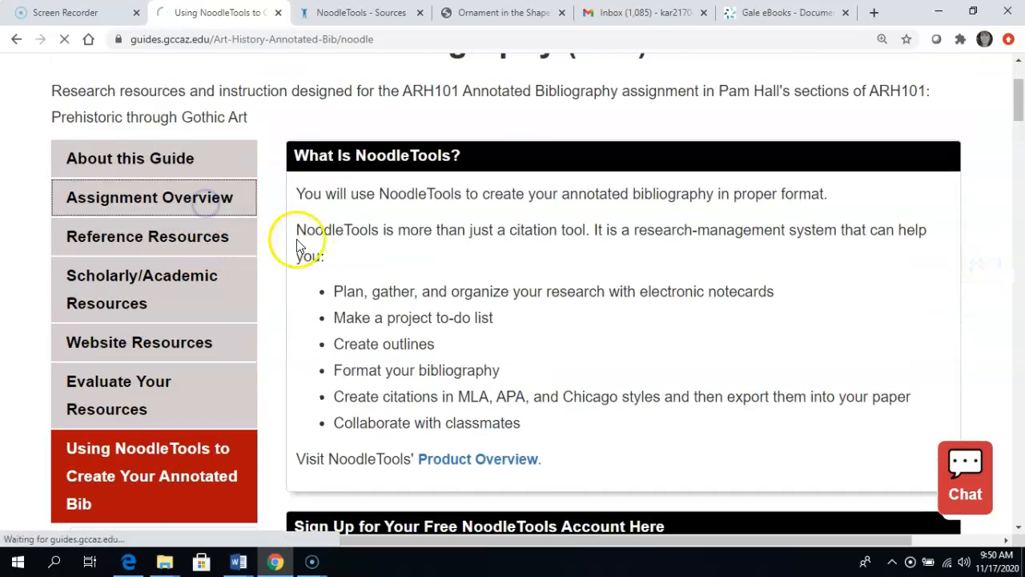